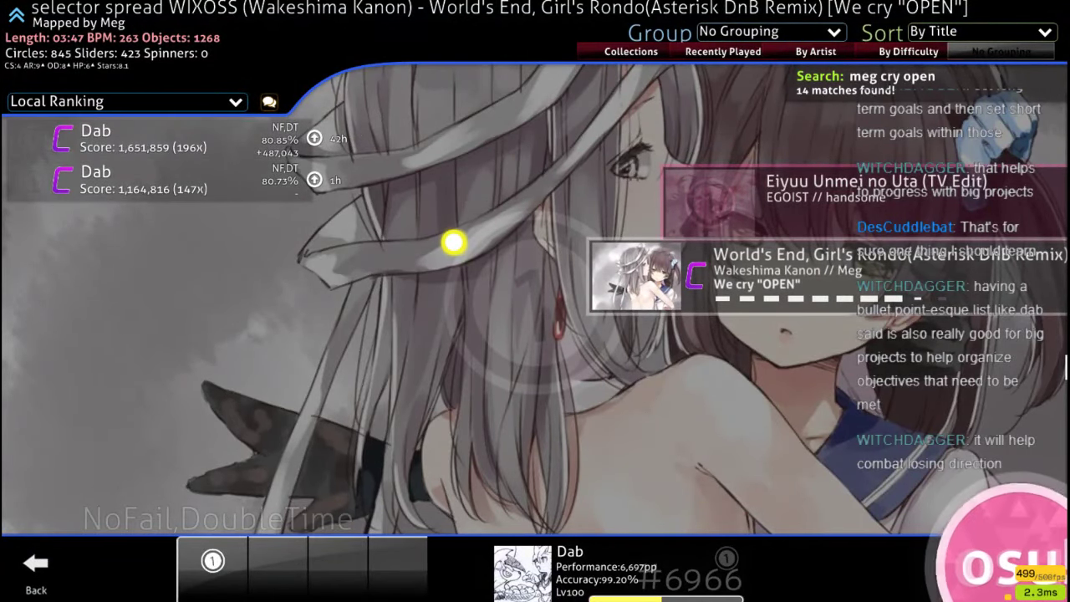
Clear the search, show Global Ranking (Selected Mods) scores, and launch the We cry "OPEN" difficulty
{"action": "key", "text": "Escape"}
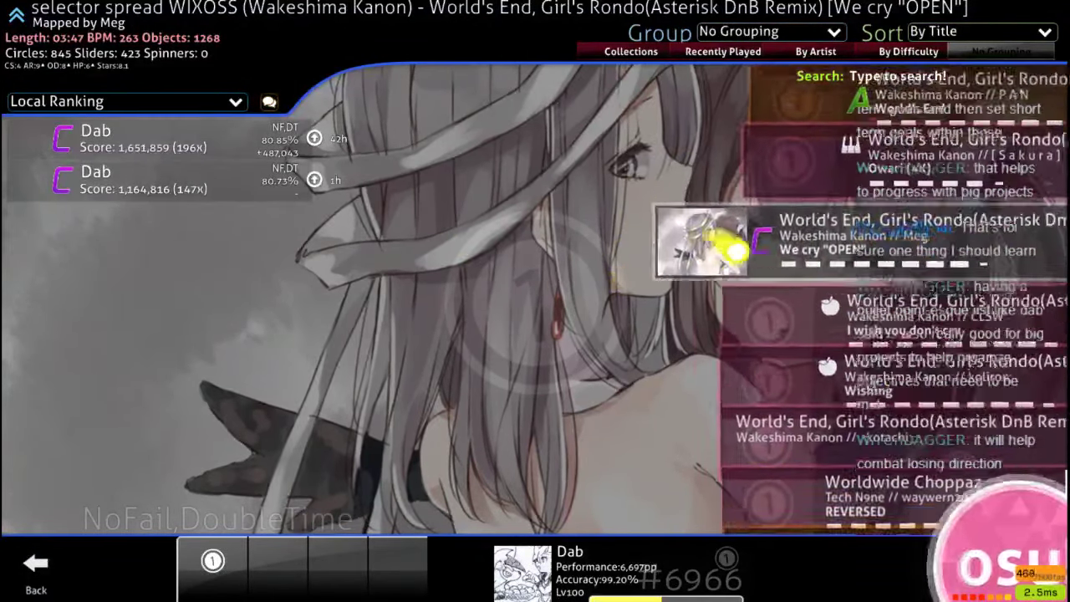
{"action": "left_click", "coordinate": [125, 101]}
{"action": "left_click", "coordinate": [194, 179]}
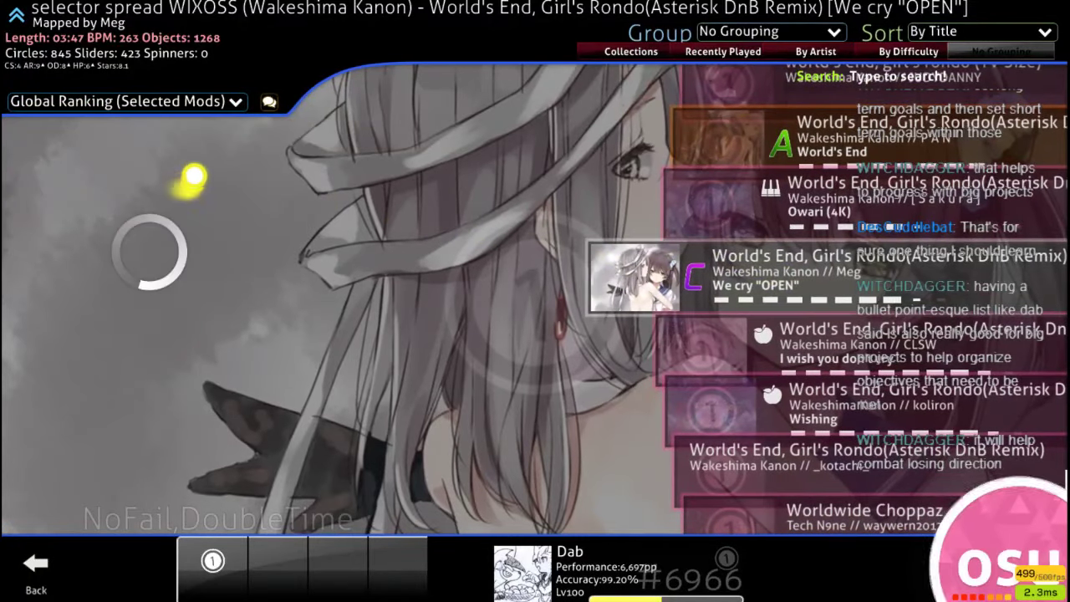
{"action": "left_click", "coordinate": [704, 250]}
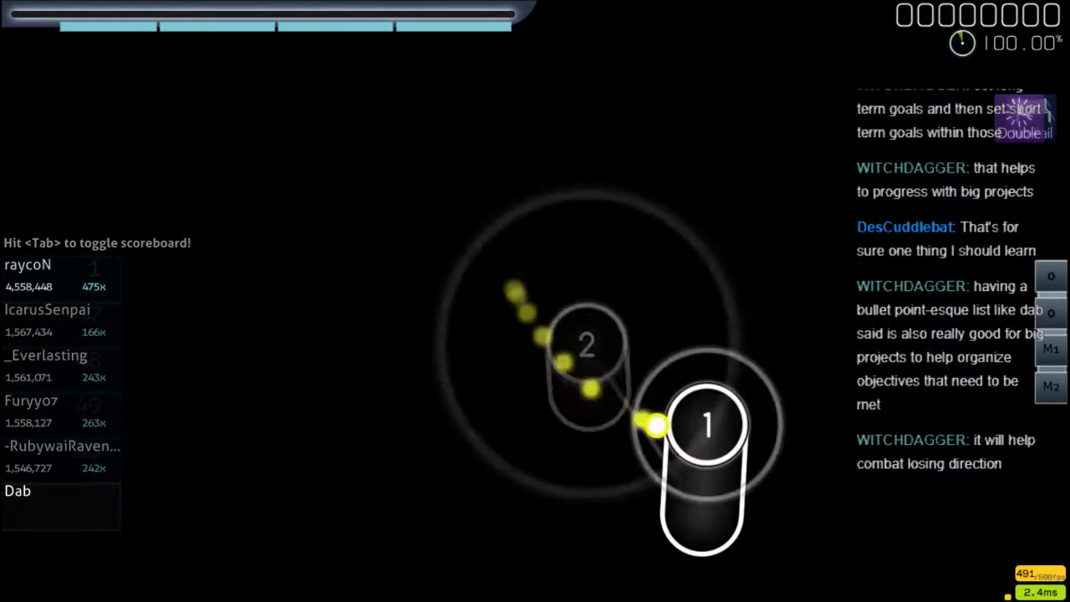
Hit the map's opening circles and sliders with Z and X to start a combo
{"action": "key", "text": "z"}
{"action": "key", "text": "x"}
{"action": "key", "text": "z"}
{"action": "key", "text": "x"}
{"action": "key", "text": "z"}
{"action": "key", "text": "x"}
{"action": "key", "text": "z"}
{"action": "key", "text": "z"}
{"action": "key", "text": "x"}
{"action": "key", "text": "z"}
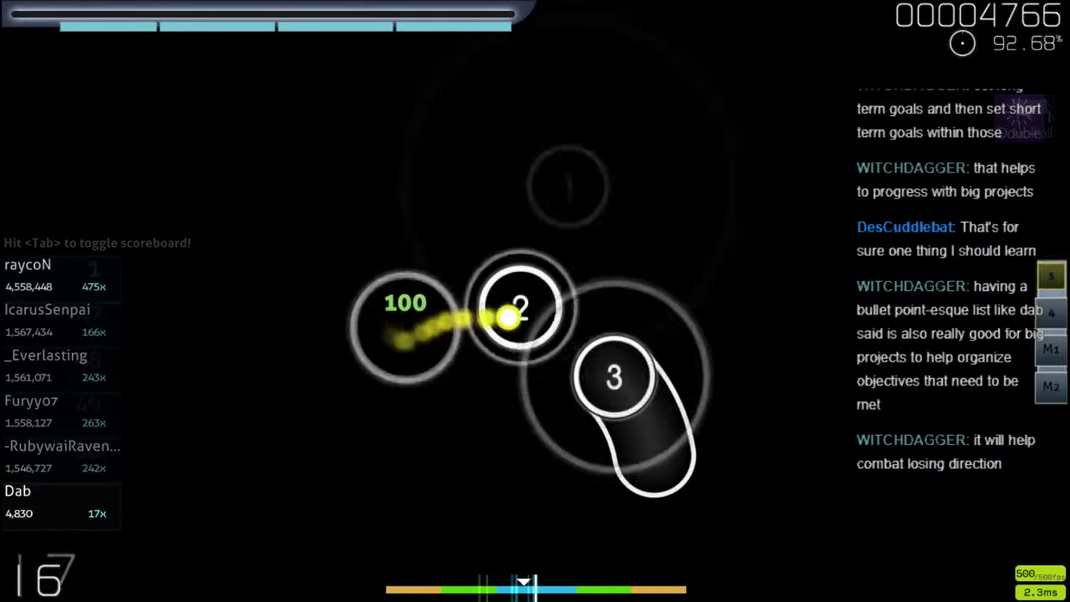
{"action": "key", "text": "x"}
{"action": "key", "text": "z"}
{"action": "key", "text": "x"}
{"action": "key", "text": "z"}
{"action": "key", "text": "z"}
{"action": "key", "text": "z"}
{"action": "key", "text": "x"}
{"action": "key", "text": "z"}
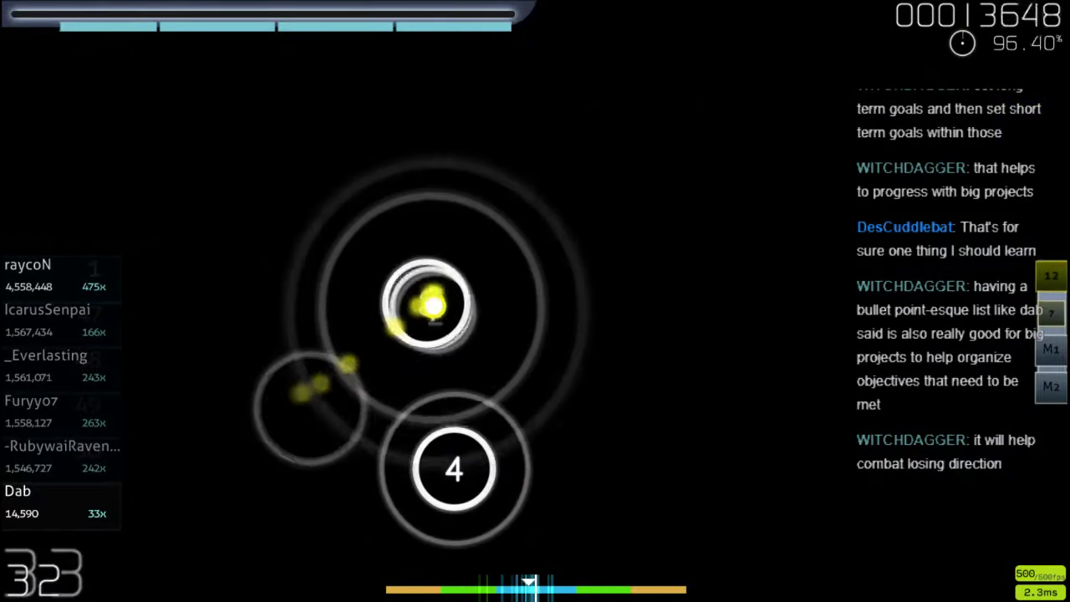
{"action": "key", "text": "x"}
{"action": "key", "text": "z"}
{"action": "key", "text": "x"}
{"action": "key", "text": "x"}
{"action": "key", "text": "z"}
{"action": "key", "text": "x"}
{"action": "key", "text": "z"}
{"action": "key", "text": "x"}
{"action": "key", "text": "x"}
{"action": "key", "text": "z"}
{"action": "key", "text": "x"}
{"action": "key", "text": "z"}
Keep hitting the following objects and the circle stream to raise the combo
{"action": "key", "text": "x"}
{"action": "key", "text": "z"}
{"action": "key", "text": "x"}
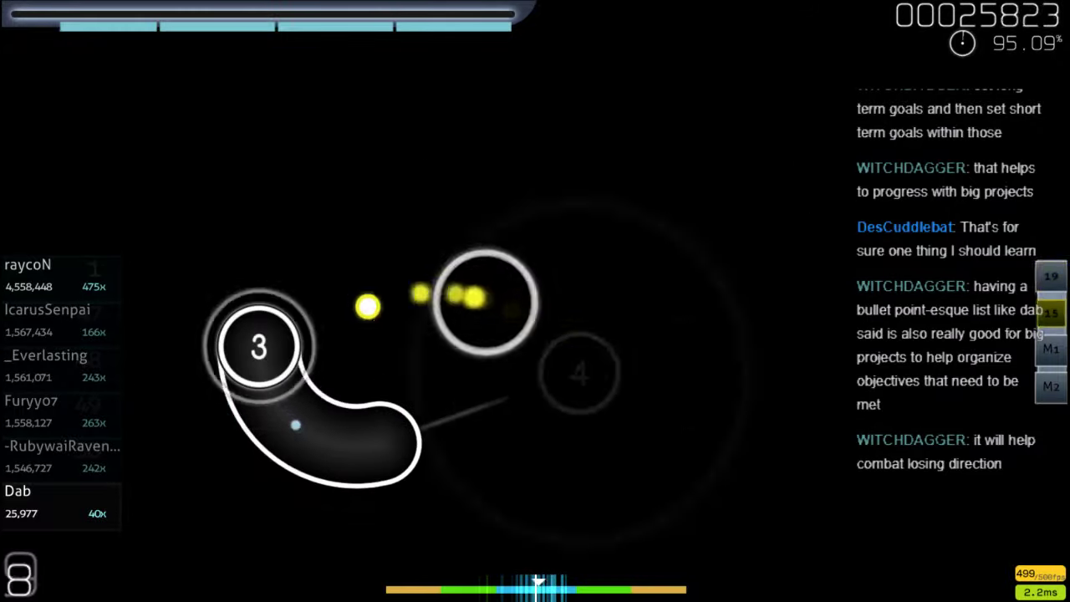
{"action": "key", "text": "z"}
{"action": "key", "text": "x"}
{"action": "key", "text": "z"}
{"action": "key", "text": "x"}
{"action": "key", "text": "z"}
{"action": "key", "text": "z"}
{"action": "key", "text": "x"}
{"action": "key", "text": "z"}
{"action": "key", "text": "z"}
{"action": "key", "text": "x"}
{"action": "key", "text": "z"}
{"action": "key", "text": "z"}
{"action": "key", "text": "x"}
{"action": "key", "text": "z"}
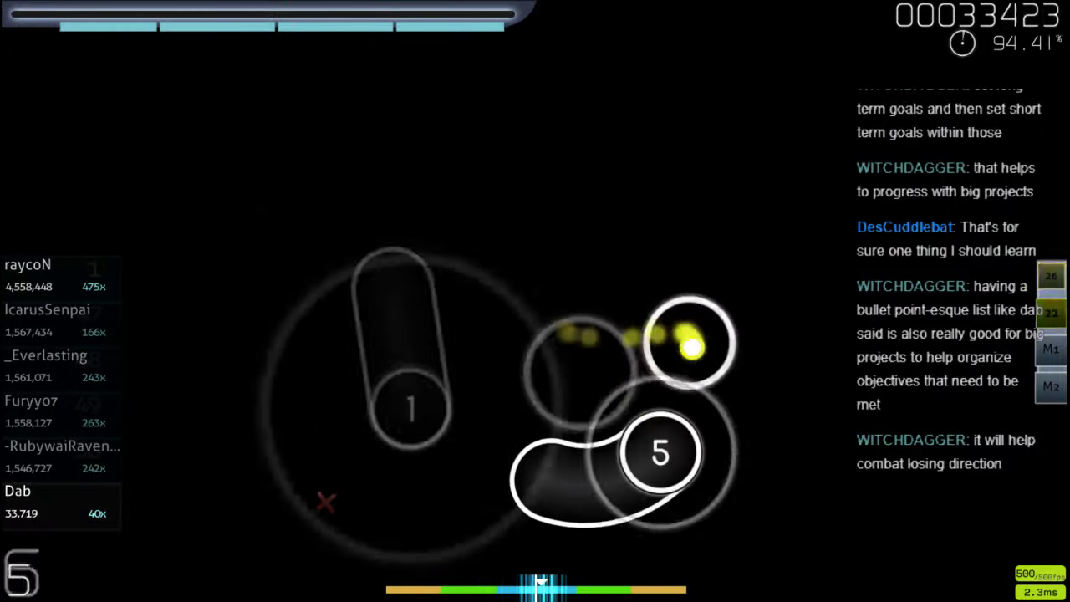
{"action": "key", "text": "x"}
{"action": "key", "text": "z"}
{"action": "key", "text": "x"}
{"action": "key", "text": "z"}
{"action": "key", "text": "x"}
{"action": "key", "text": "z"}
{"action": "key", "text": "x"}
{"action": "key", "text": "z"}
{"action": "key", "text": "z"}
{"action": "key", "text": "x"}
{"action": "key", "text": "z"}
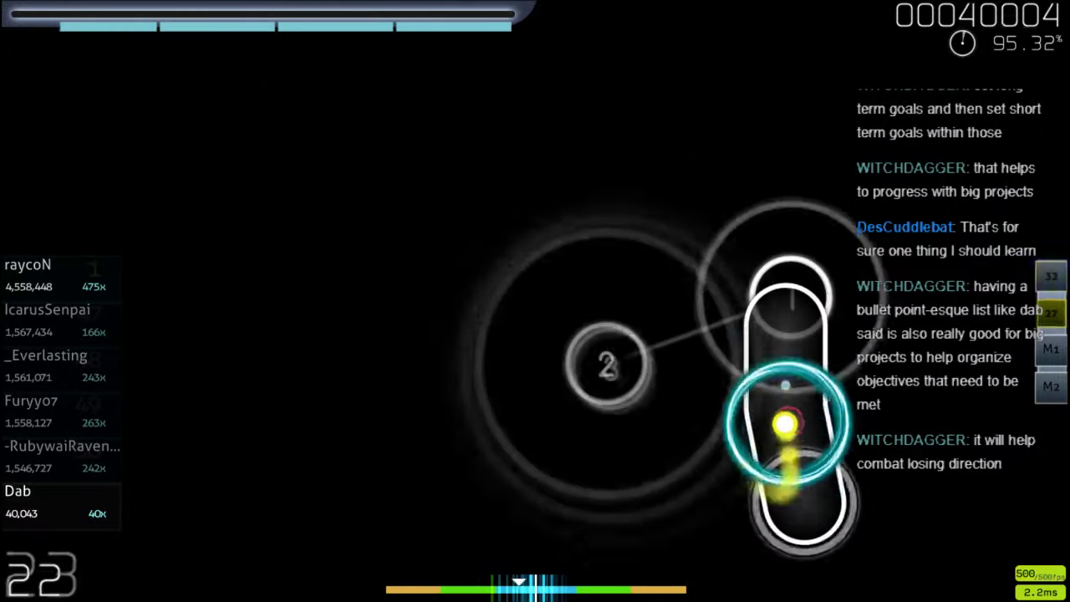
{"action": "key", "text": "x"}
{"action": "key", "text": "z"}
{"action": "key", "text": "x"}
{"action": "key", "text": "z"}
{"action": "key", "text": "z"}
{"action": "key", "text": "x"}
{"action": "key", "text": "z"}
{"action": "key", "text": "x"}
{"action": "key", "text": "z"}
{"action": "key", "text": "z"}
{"action": "key", "text": "x"}
{"action": "key", "text": "z"}
{"action": "key", "text": "x"}
{"action": "key", "text": "z"}
{"action": "key", "text": "x"}
{"action": "key", "text": "z"}
{"action": "key", "text": "x"}
{"action": "key", "text": "z"}
{"action": "key", "text": "z"}
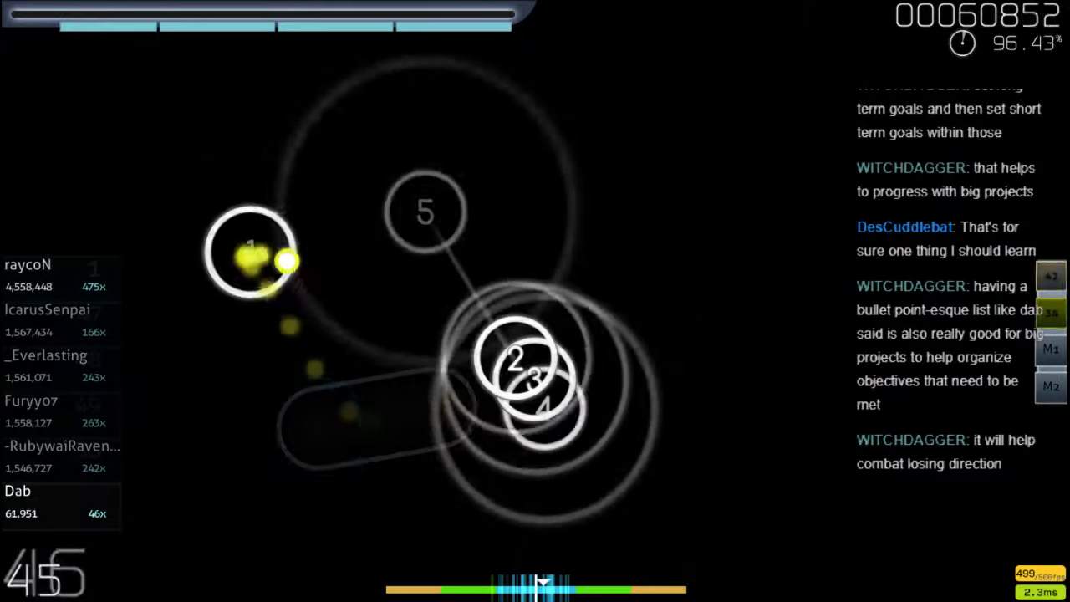
{"action": "key", "text": "x"}
{"action": "key", "text": "z"}
{"action": "key", "text": "x"}
{"action": "key", "text": "z"}
{"action": "key", "text": "z"}
{"action": "key", "text": "x"}
{"action": "key", "text": "z"}
{"action": "key", "text": "x"}
{"action": "key", "text": "z"}
{"action": "key", "text": "x"}
{"action": "key", "text": "z"}
{"action": "key", "text": "x"}
{"action": "key", "text": "z"}
{"action": "key", "text": "z"}
{"action": "key", "text": "x"}
{"action": "key", "text": "z"}
{"action": "key", "text": "z"}
{"action": "key", "text": "x"}
{"action": "key", "text": "z"}
{"action": "key", "text": "x"}
{"action": "key", "text": "z"}
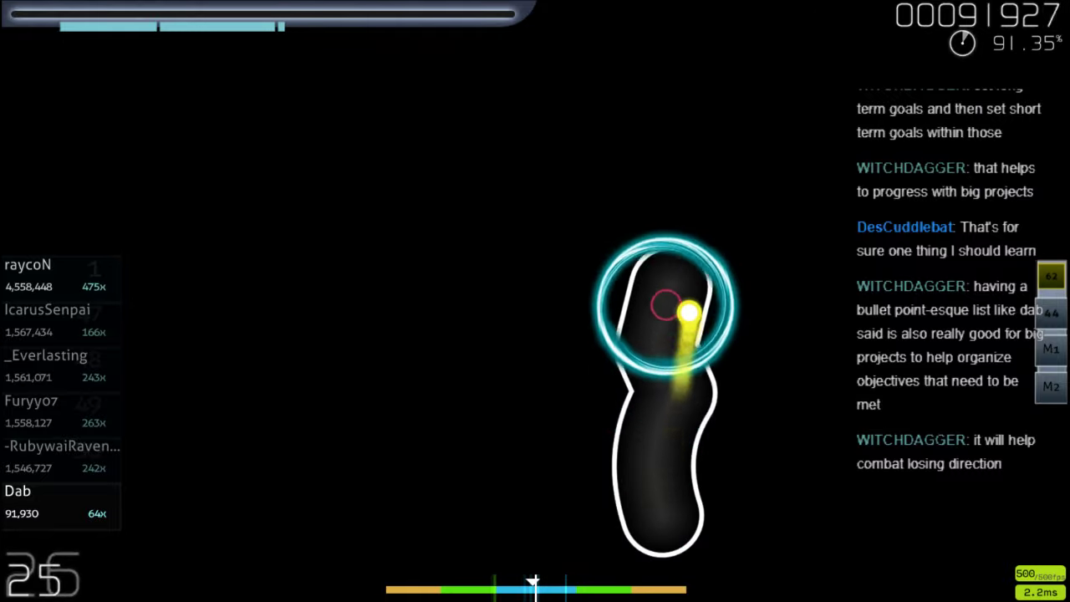
Catch the slow sliders, then tap through the next dense run of circles and sliders
{"action": "key", "text": "z"}
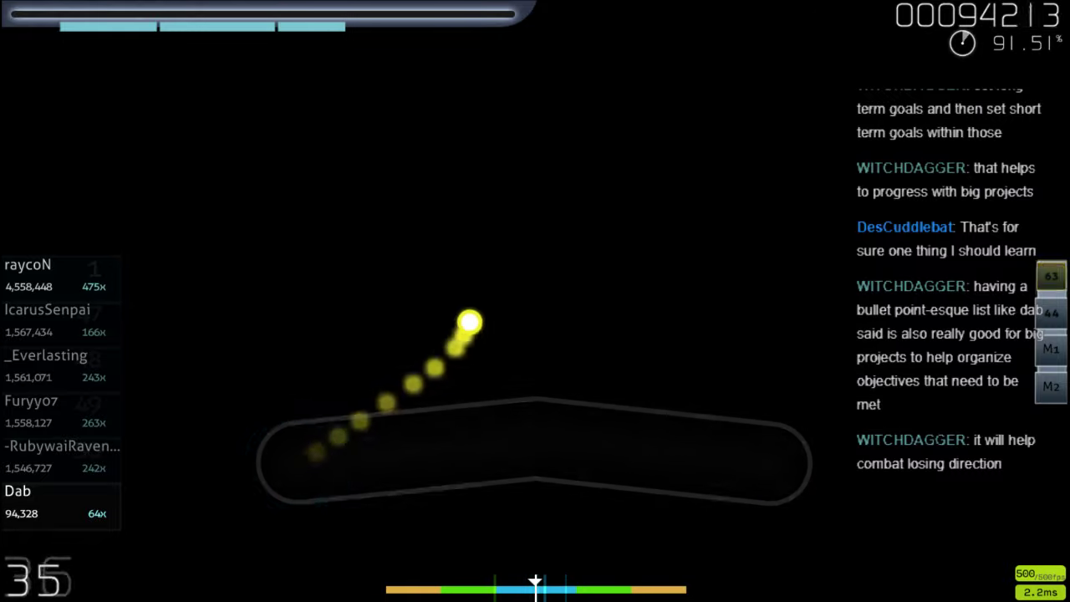
{"action": "key", "text": "z"}
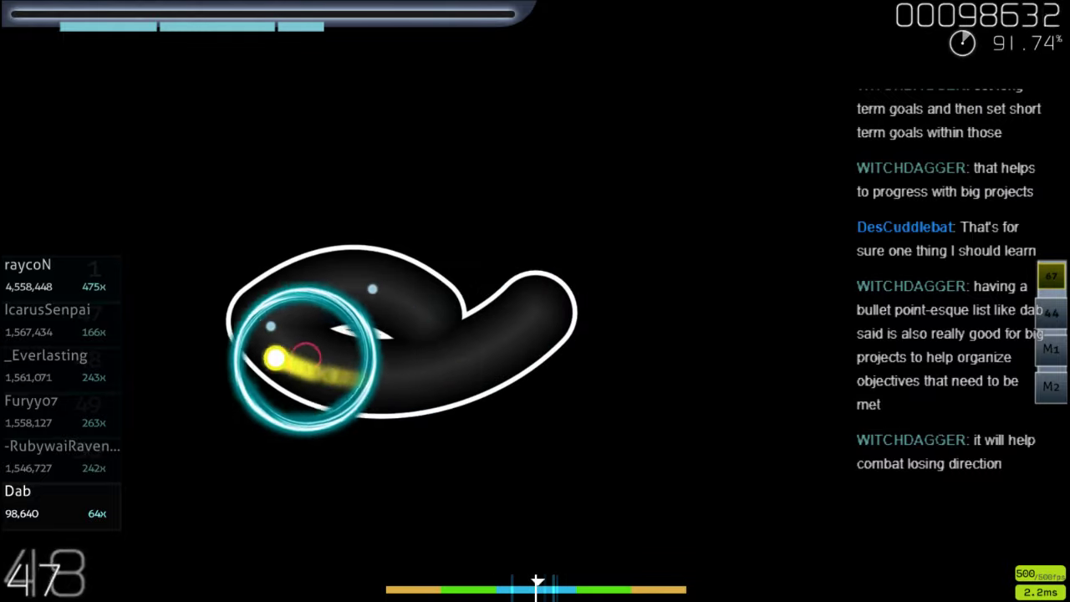
{"action": "key", "text": "z"}
{"action": "key", "text": "x"}
{"action": "key", "text": "z"}
{"action": "key", "text": "x"}
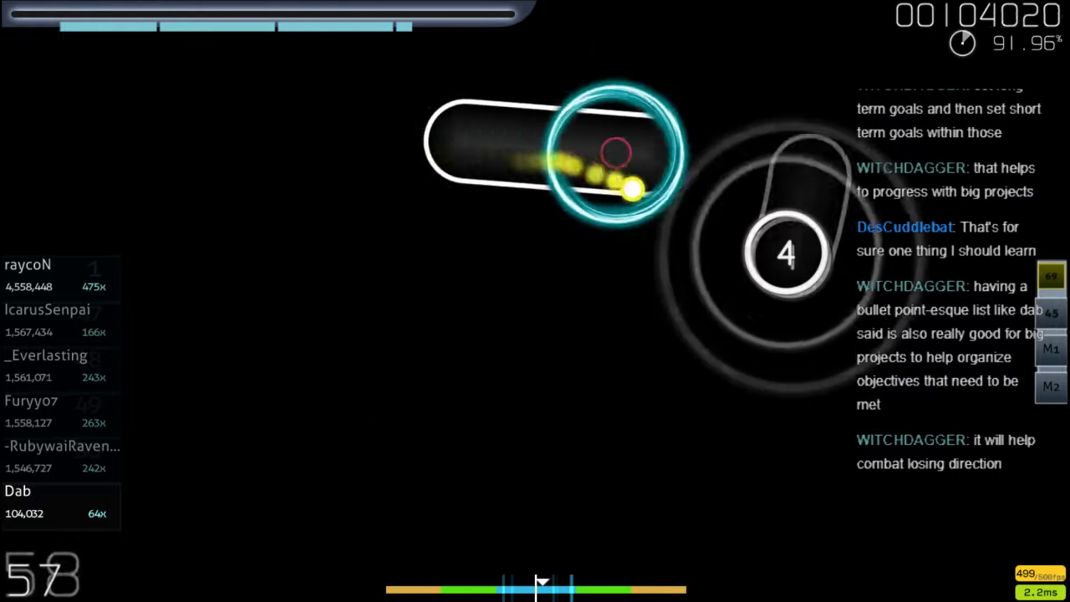
{"action": "key", "text": "z"}
{"action": "key", "text": "x"}
{"action": "key", "text": "z"}
{"action": "key", "text": "x"}
{"action": "key", "text": "z"}
{"action": "key", "text": "z"}
{"action": "key", "text": "x"}
{"action": "key", "text": "z"}
{"action": "key", "text": "x"}
{"action": "key", "text": "z"}
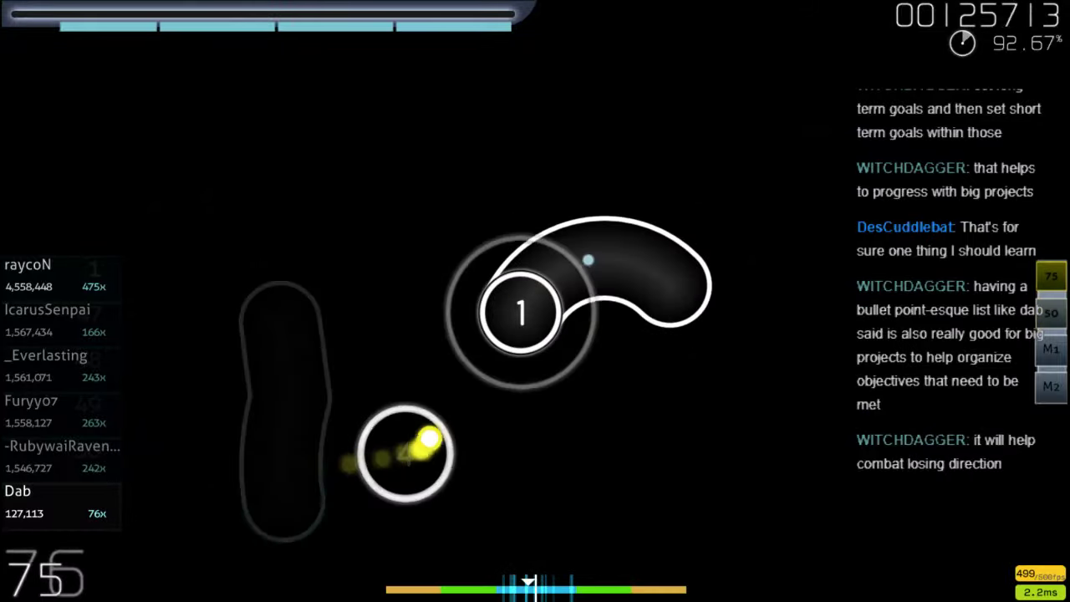
{"action": "key", "text": "x"}
{"action": "key", "text": "z"}
{"action": "key", "text": "x"}
{"action": "key", "text": "z"}
{"action": "key", "text": "x"}
{"action": "key", "text": "z"}
Push the combo past 100 toward a 153x peak before it breaks
{"action": "key", "text": "z"}
{"action": "key", "text": "x"}
{"action": "key", "text": "z"}
{"action": "key", "text": "x"}
{"action": "key", "text": "z"}
{"action": "key", "text": "x"}
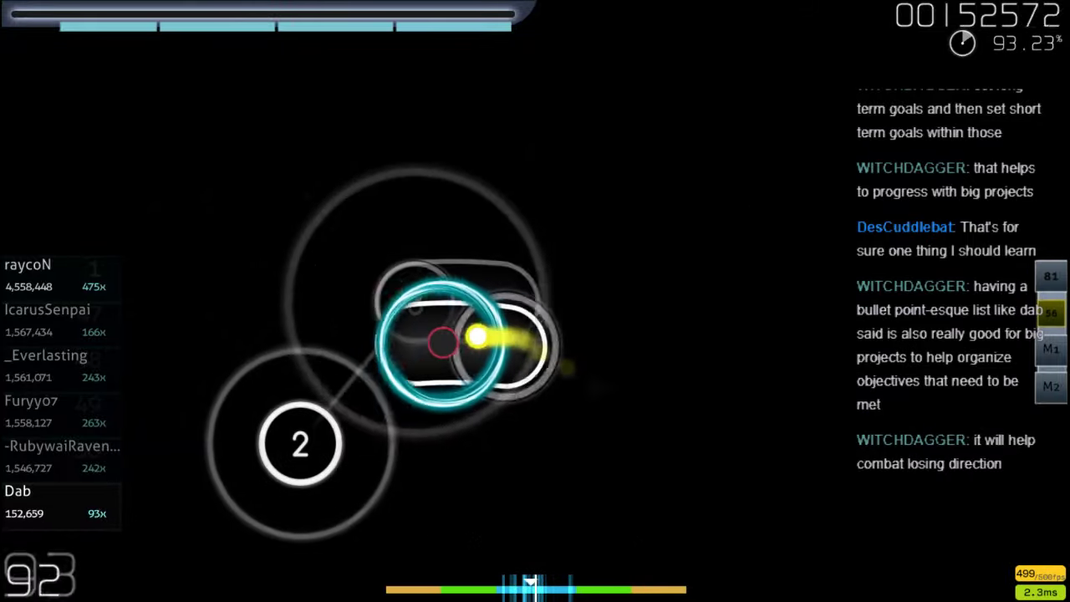
{"action": "key", "text": "z"}
{"action": "key", "text": "x"}
{"action": "key", "text": "z"}
{"action": "key", "text": "x"}
{"action": "key", "text": "z"}
{"action": "key", "text": "z"}
{"action": "key", "text": "x"}
{"action": "key", "text": "z"}
{"action": "key", "text": "x"}
{"action": "key", "text": "z"}
{"action": "key", "text": "x"}
{"action": "key", "text": "z"}
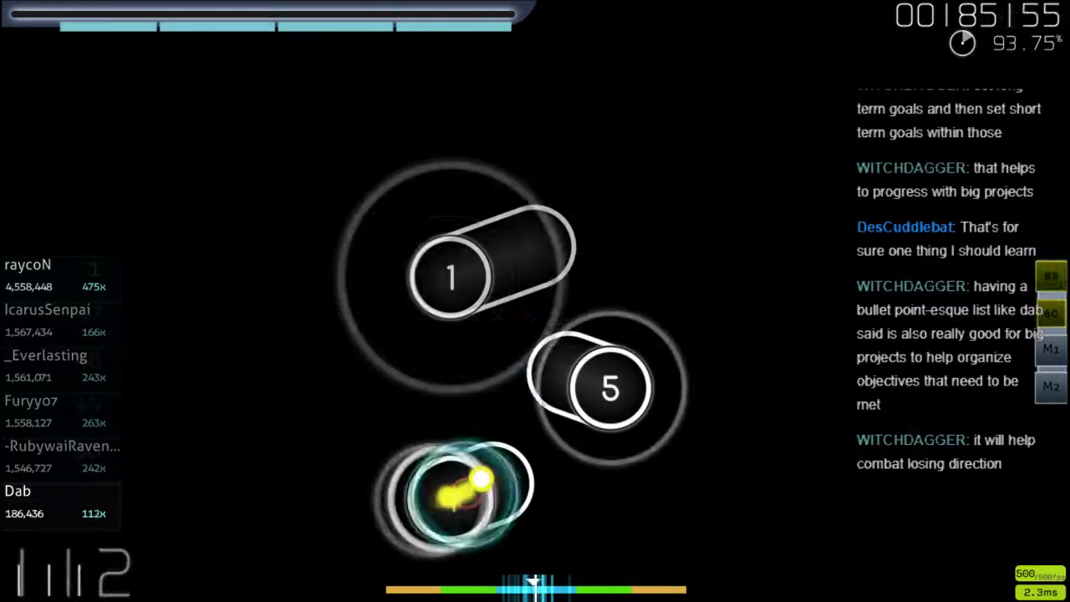
{"action": "key", "text": "z"}
{"action": "key", "text": "x"}
{"action": "key", "text": "z"}
{"action": "key", "text": "z"}
{"action": "key", "text": "z"}
{"action": "key", "text": "x"}
{"action": "key", "text": "z"}
{"action": "key", "text": "z"}
{"action": "key", "text": "x"}
{"action": "key", "text": "z"}
{"action": "key", "text": "x"}
{"action": "key", "text": "z"}
{"action": "key", "text": "x"}
{"action": "key", "text": "z"}
{"action": "key", "text": "x"}
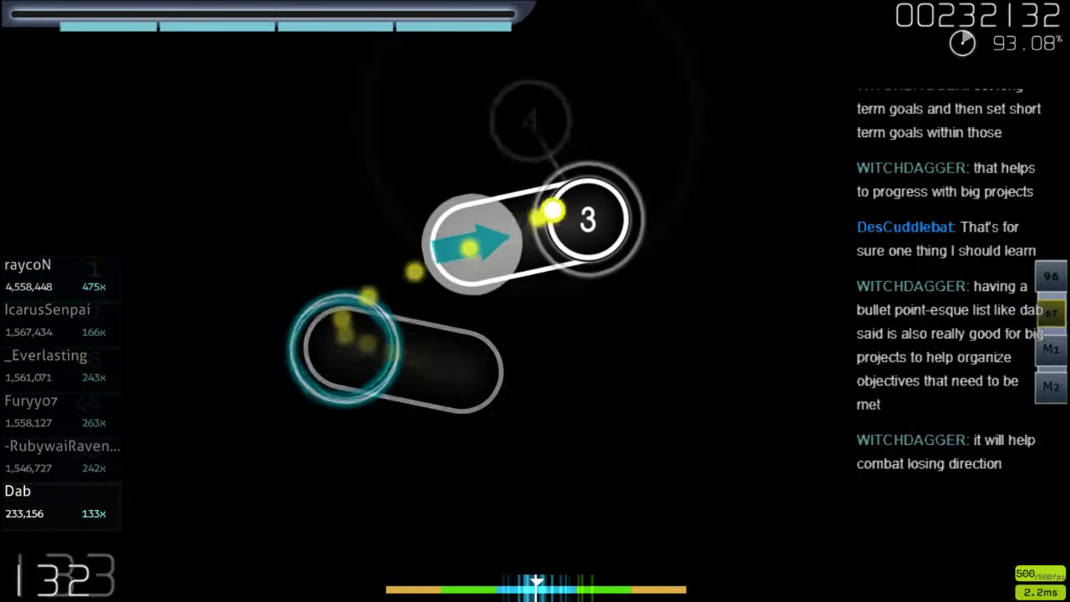
{"action": "key", "text": "z"}
{"action": "key", "text": "x"}
{"action": "key", "text": "z"}
{"action": "key", "text": "x"}
{"action": "key", "text": "z"}
{"action": "key", "text": "x"}
{"action": "key", "text": "x"}
{"action": "key", "text": "z"}
{"action": "key", "text": "x"}
{"action": "key", "text": "z"}
{"action": "key", "text": "x"}
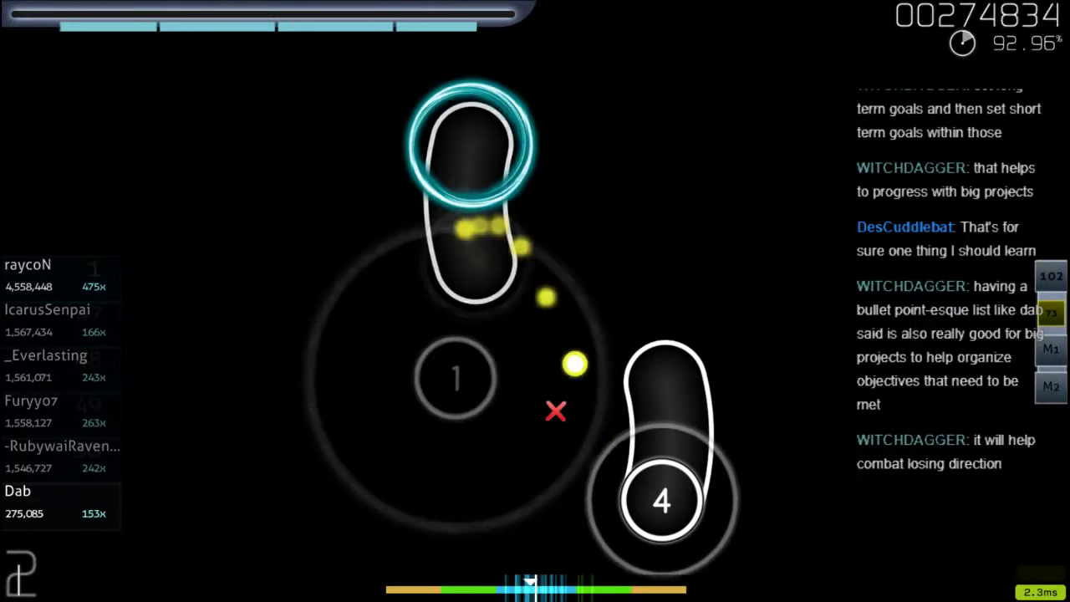
{"action": "key", "text": "x"}
{"action": "key", "text": "z"}
{"action": "key", "text": "x"}
{"action": "key", "text": "z"}
{"action": "key", "text": "x"}
Tap Z and X through the fast stream at 51 s and rebuild the combo
{"action": "key", "text": "z"}
{"action": "key", "text": "x"}
{"action": "key", "text": "z"}
{"action": "key", "text": "x"}
{"action": "key", "text": "x"}
{"action": "key", "text": "z"}
{"action": "key", "text": "x"}
{"action": "key", "text": "z"}
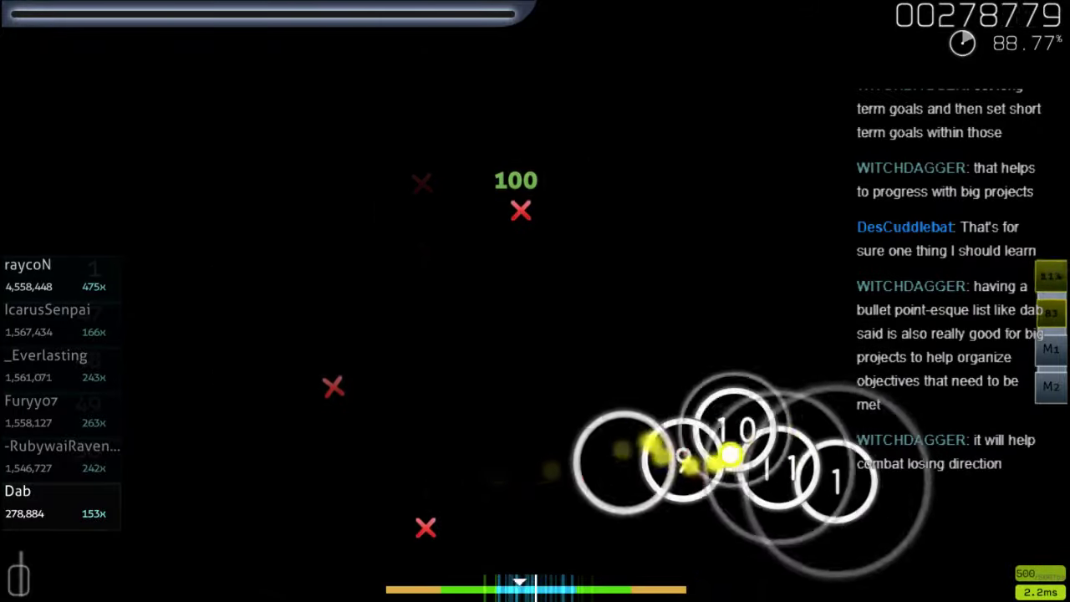
{"action": "key", "text": "z"}
{"action": "key", "text": "x"}
{"action": "key", "text": "z"}
{"action": "key", "text": "x"}
{"action": "key", "text": "x"}
{"action": "key", "text": "z"}
{"action": "key", "text": "x"}
{"action": "key", "text": "z"}
{"action": "key", "text": "z"}
{"action": "key", "text": "x"}
{"action": "key", "text": "z"}
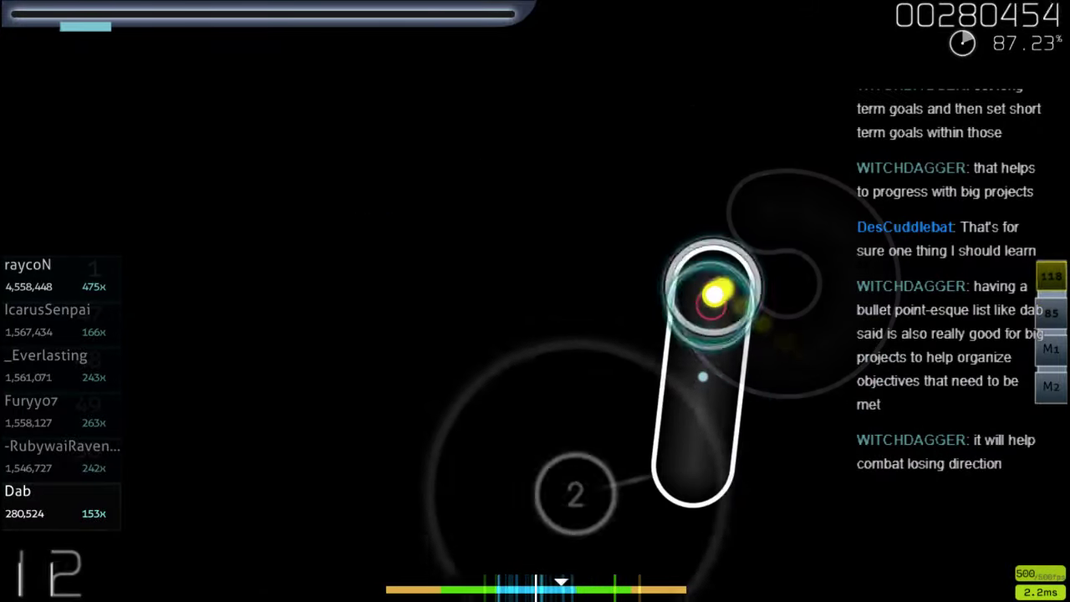
{"action": "key", "text": "x"}
{"action": "key", "text": "z"}
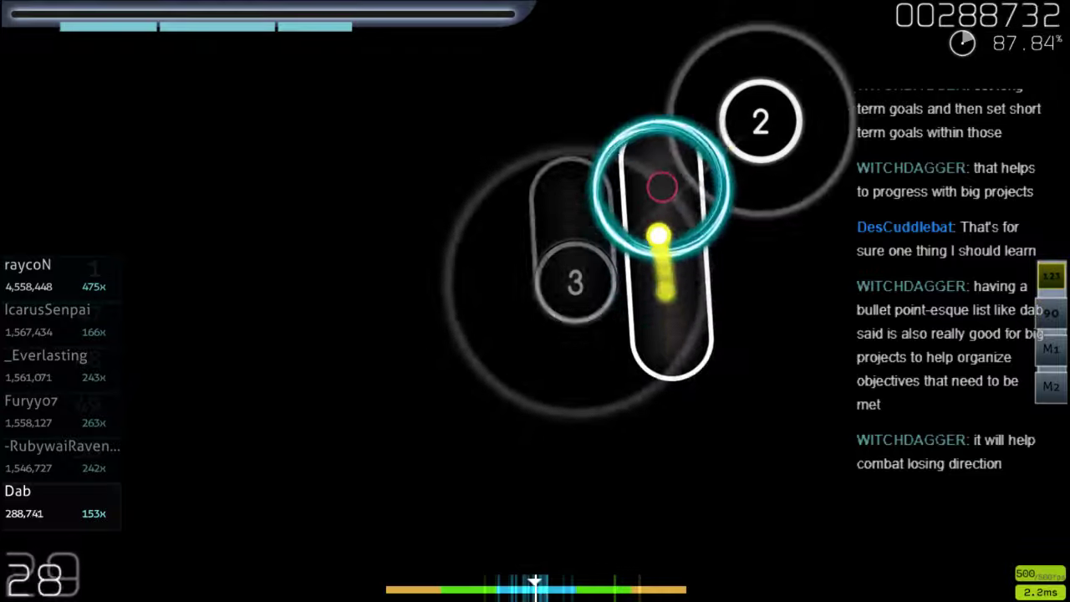
{"action": "key", "text": "x"}
{"action": "key", "text": "z"}
{"action": "key", "text": "x"}
{"action": "key", "text": "z"}
{"action": "key", "text": "x"}
{"action": "key", "text": "z"}
{"action": "key", "text": "x"}
{"action": "key", "text": "z"}
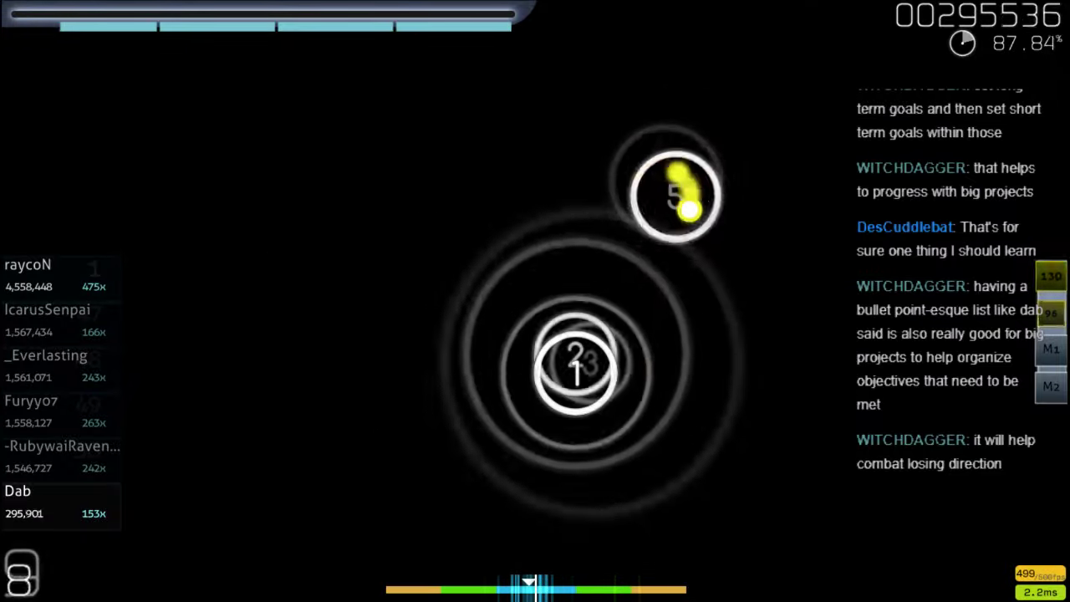
{"action": "key", "text": "x"}
{"action": "key", "text": "z"}
{"action": "key", "text": "x"}
{"action": "key", "text": "z"}
{"action": "key", "text": "x"}
{"action": "key", "text": "z"}
{"action": "key", "text": "x"}
{"action": "key", "text": "z"}
{"action": "key", "text": "x"}
{"action": "key", "text": "z"}
{"action": "key", "text": "x"}
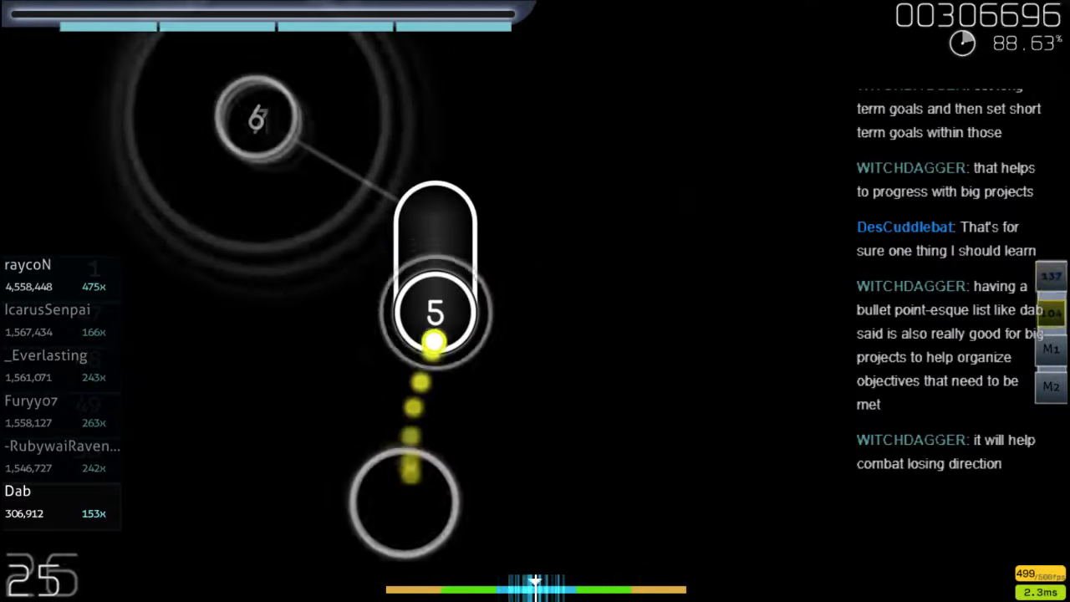
Hit the circles and sliders from 60 to 66 s to extend the combo
{"action": "key", "text": "z"}
{"action": "key", "text": "x"}
{"action": "key", "text": "z"}
{"action": "key", "text": "x"}
{"action": "key", "text": "z"}
{"action": "key", "text": "x"}
{"action": "key", "text": "z"}
{"action": "key", "text": "x"}
{"action": "key", "text": "z"}
{"action": "key", "text": "x"}
{"action": "key", "text": "z"}
{"action": "key", "text": "z"}
{"action": "key", "text": "x"}
{"action": "key", "text": "z"}
{"action": "key", "text": "x"}
{"action": "key", "text": "z"}
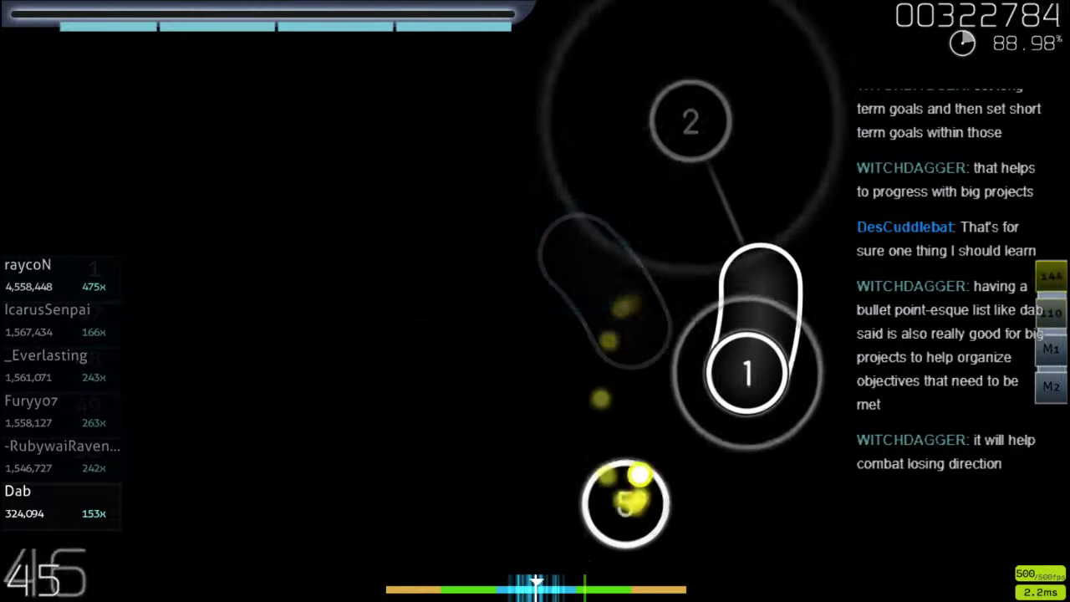
{"action": "key", "text": "z"}
{"action": "key", "text": "x"}
{"action": "key", "text": "z"}
{"action": "key", "text": "x"}
{"action": "key", "text": "z"}
{"action": "key", "text": "z"}
{"action": "key", "text": "z"}
{"action": "key", "text": "z"}
{"action": "key", "text": "x"}
{"action": "key", "text": "z"}
{"action": "key", "text": "z"}
{"action": "key", "text": "x"}
{"action": "key", "text": "z"}
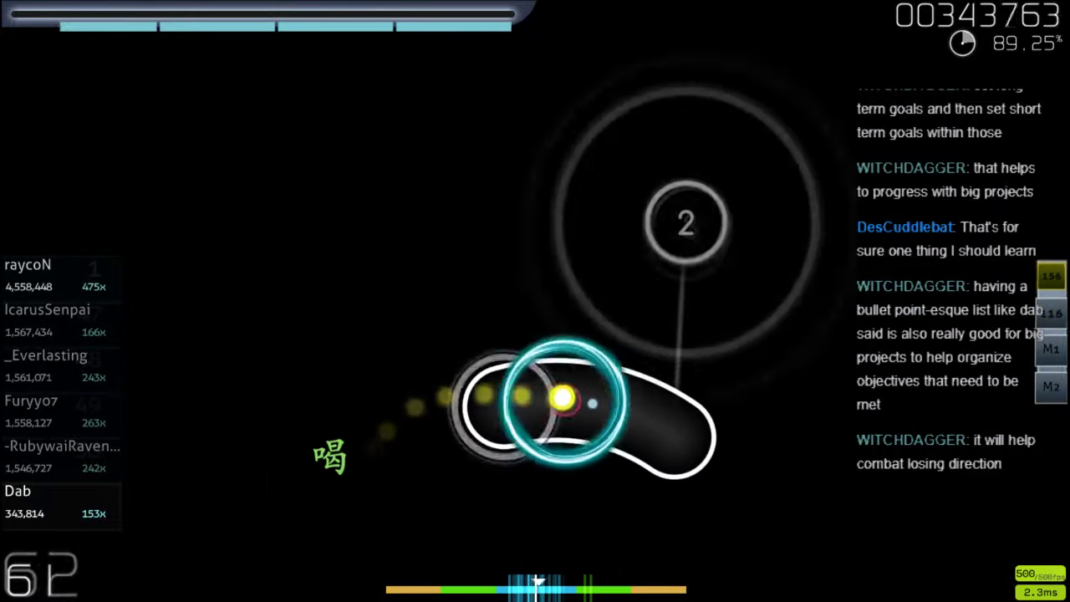
{"action": "key", "text": "z"}
{"action": "key", "text": "x"}
{"action": "key", "text": "z"}
{"action": "key", "text": "x"}
{"action": "key", "text": "z"}
{"action": "key", "text": "x"}
{"action": "key", "text": "z"}
{"action": "key", "text": "x"}
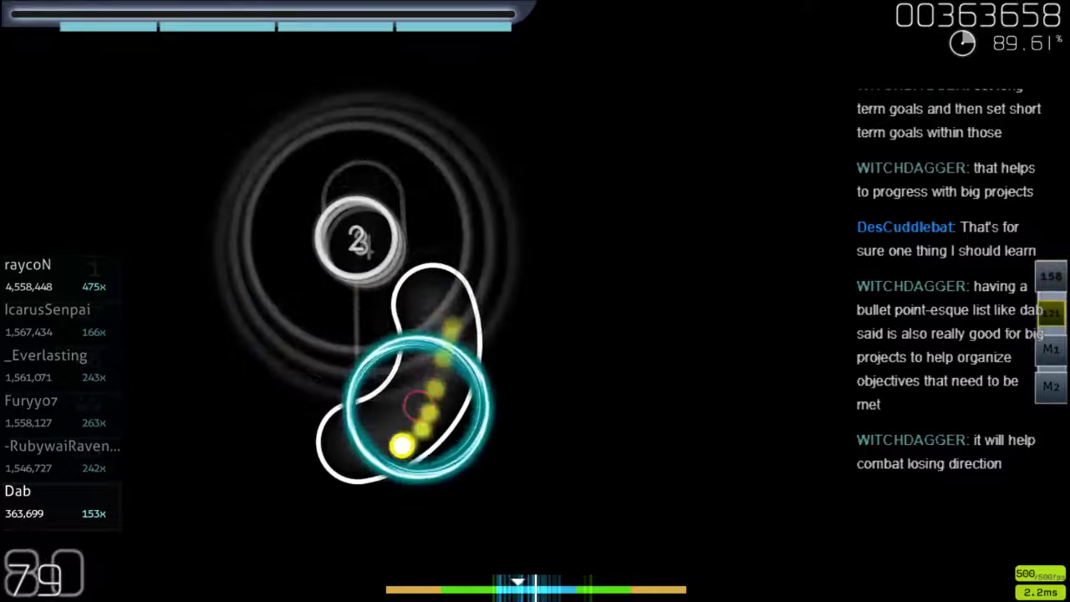
{"action": "key", "text": "z"}
{"action": "key", "text": "x"}
{"action": "key", "text": "x"}
{"action": "key", "text": "z"}
{"action": "key", "text": "x"}
{"action": "key", "text": "z"}
{"action": "key", "text": "x"}
{"action": "key", "text": "z"}
{"action": "key", "text": "x"}
{"action": "key", "text": "z"}
{"action": "key", "text": "x"}
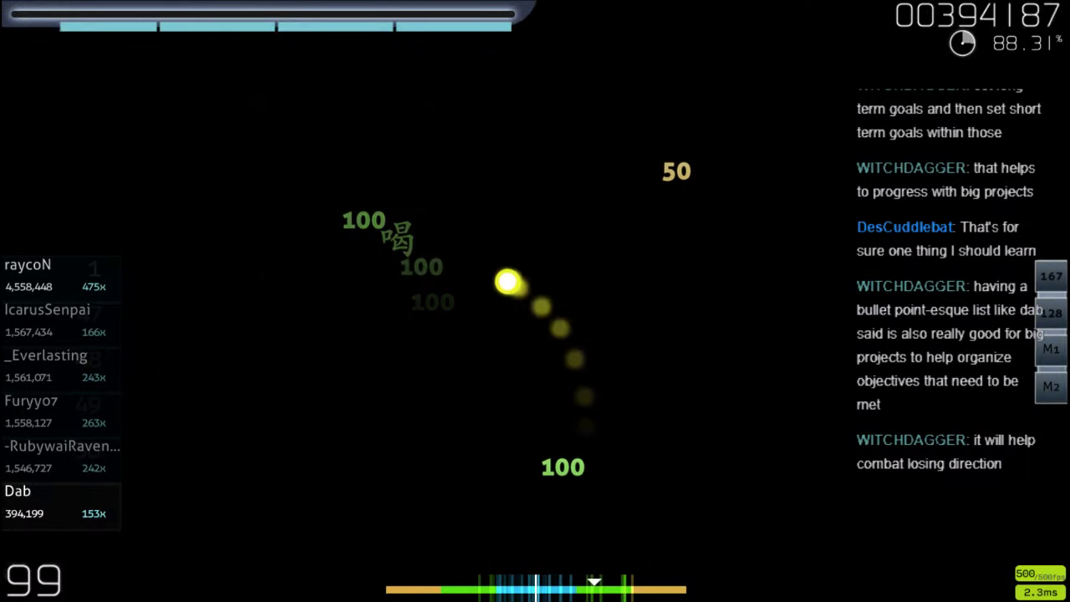
Hit the 69–72 s circles on the beat, holding through the sliders
{"action": "key", "text": "z"}
{"action": "key", "text": "x"}
{"action": "key", "text": "z"}
{"action": "key", "text": "x"}
{"action": "key", "text": "z"}
{"action": "key", "text": "x"}
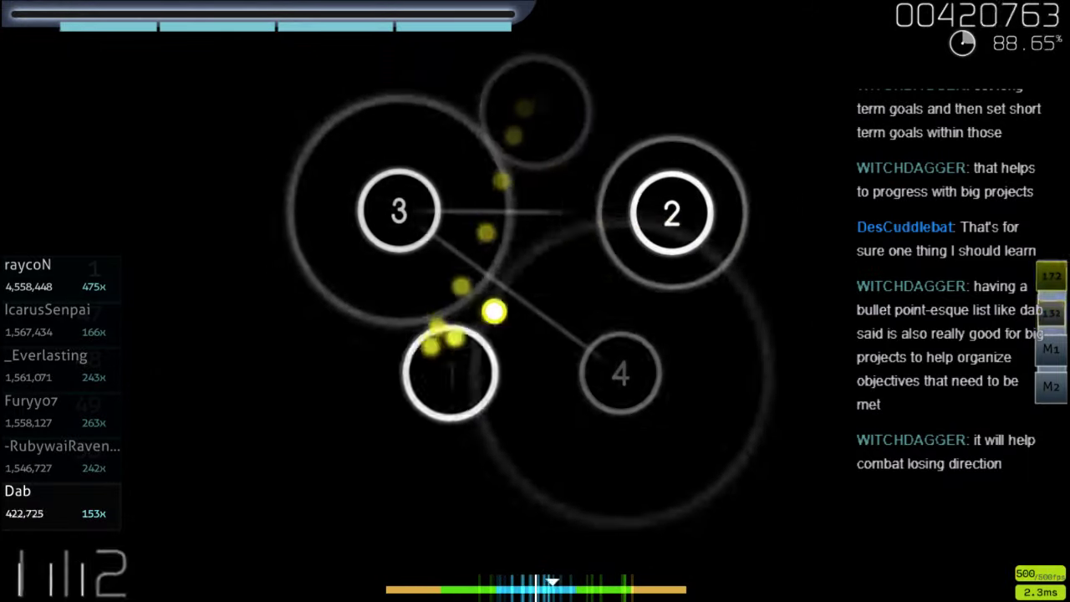
{"action": "key", "text": "z"}
{"action": "key", "text": "x"}
{"action": "key", "text": "z"}
{"action": "key", "text": "x"}
{"action": "key", "text": "z"}
{"action": "key", "text": "x"}
{"action": "key", "text": "z"}
{"action": "key", "text": "x"}
{"action": "key", "text": "z"}
{"action": "key", "text": "x"}
{"action": "key", "text": "z"}
{"action": "key", "text": "x"}
{"action": "key", "text": "z"}
{"action": "key", "text": "x"}
{"action": "key", "text": "z"}
{"action": "key", "text": "x"}
{"action": "key", "text": "z"}
{"action": "key", "text": "x"}
{"action": "key", "text": "z"}
{"action": "key", "text": "x"}
{"action": "key", "text": "z"}
{"action": "key", "text": "x"}
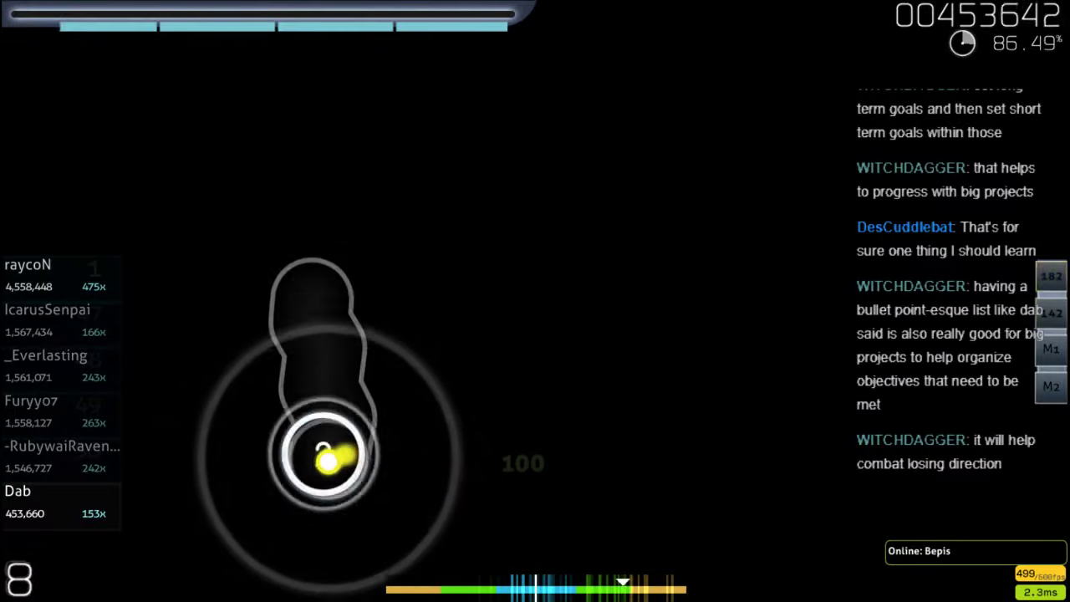
{"action": "key", "text": "z"}
{"action": "key", "text": "x"}
{"action": "key", "text": "z"}
{"action": "key", "text": "x"}
{"action": "key", "text": "z"}
{"action": "key", "text": "x"}
{"action": "key", "text": "z"}
{"action": "key", "text": "x"}
{"action": "key", "text": "x"}
{"action": "key", "text": "z"}
{"action": "key", "text": "x"}
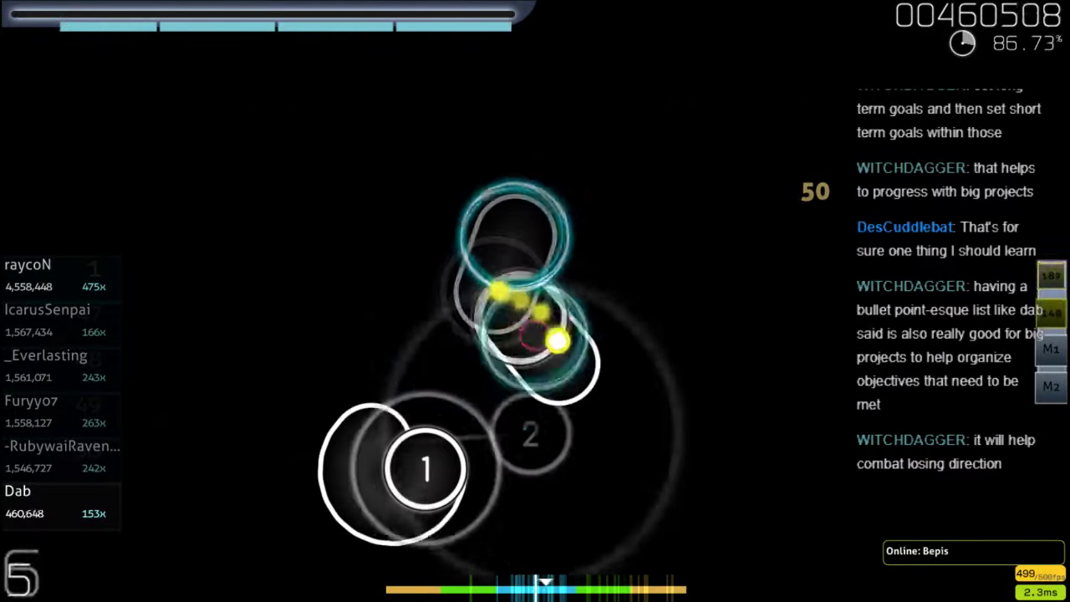
Play the 74–80 s circles and sliders in time to grow the combo
{"action": "key", "text": "z"}
{"action": "key", "text": "x"}
{"action": "key", "text": "z"}
{"action": "key", "text": "x"}
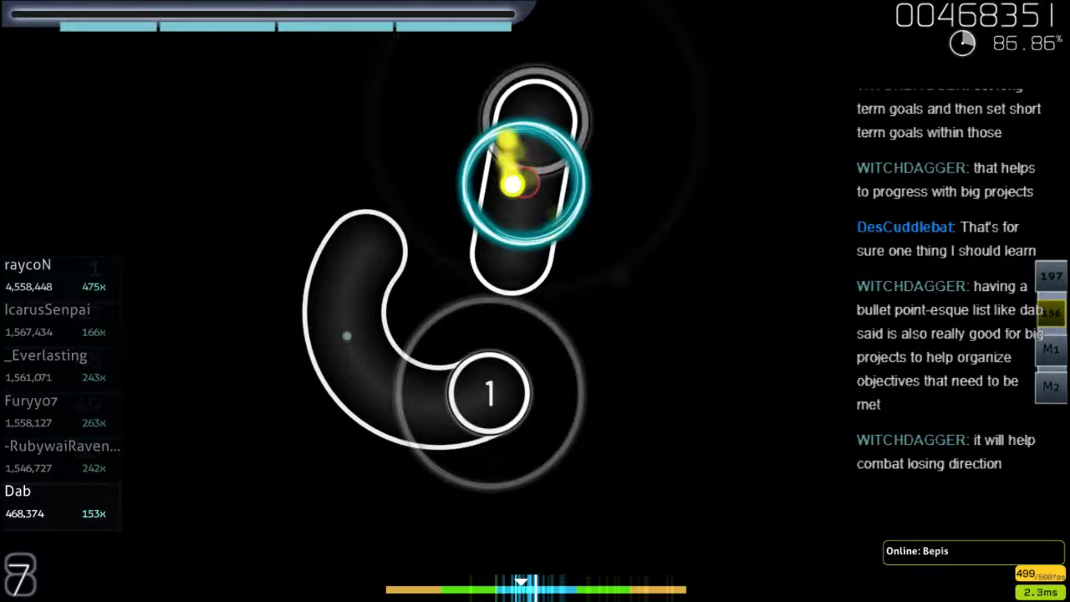
{"action": "key", "text": "z"}
{"action": "key", "text": "x"}
{"action": "key", "text": "z"}
{"action": "key", "text": "x"}
{"action": "key", "text": "z"}
{"action": "key", "text": "x"}
{"action": "key", "text": "z"}
{"action": "key", "text": "x"}
{"action": "key", "text": "z"}
{"action": "key", "text": "x"}
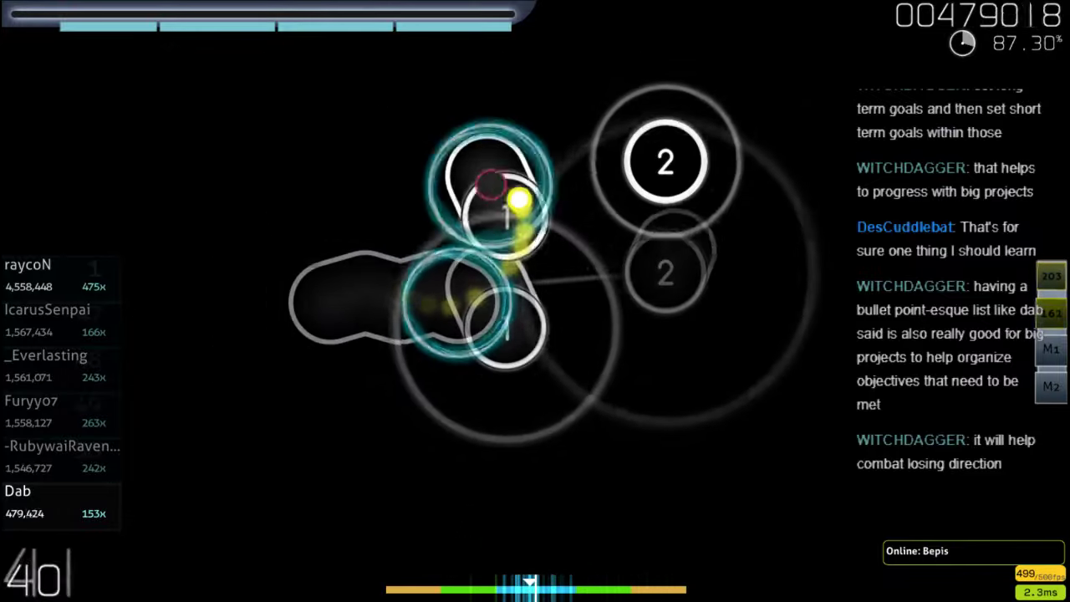
{"action": "key", "text": "z"}
{"action": "key", "text": "x"}
{"action": "key", "text": "z"}
{"action": "key", "text": "x"}
{"action": "key", "text": "z"}
{"action": "key", "text": "x"}
{"action": "key", "text": "z"}
{"action": "key", "text": "x"}
{"action": "key", "text": "z"}
{"action": "key", "text": "x"}
{"action": "key", "text": "z"}
{"action": "key", "text": "x"}
{"action": "key", "text": "z"}
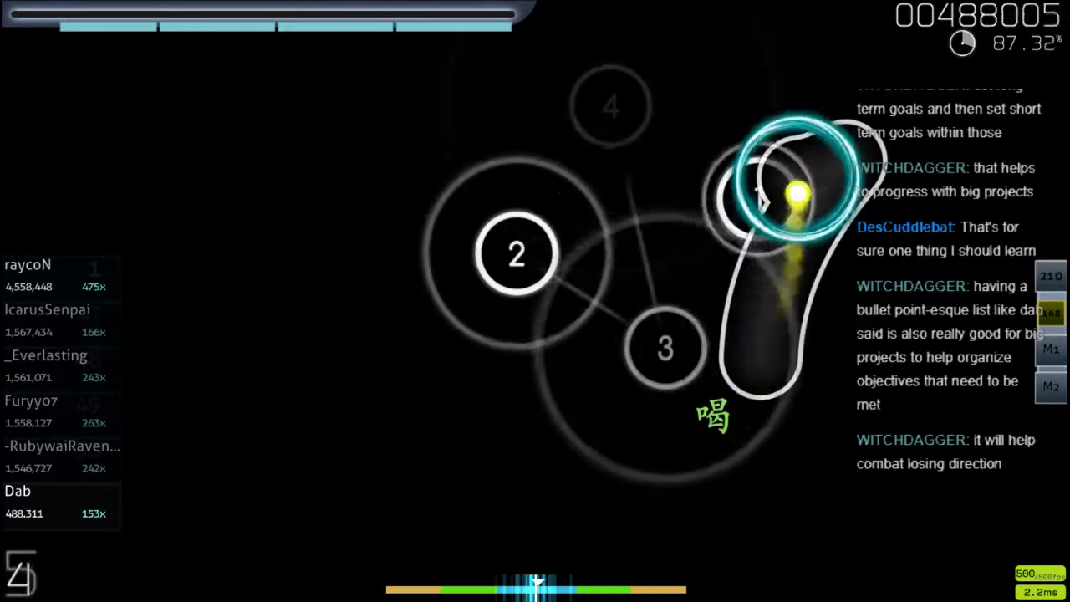
{"action": "key", "text": "x"}
{"action": "key", "text": "z"}
{"action": "key", "text": "x"}
{"action": "key", "text": "z"}
{"action": "key", "text": "x"}
{"action": "key", "text": "z"}
{"action": "key", "text": "x"}
{"action": "key", "text": "z"}
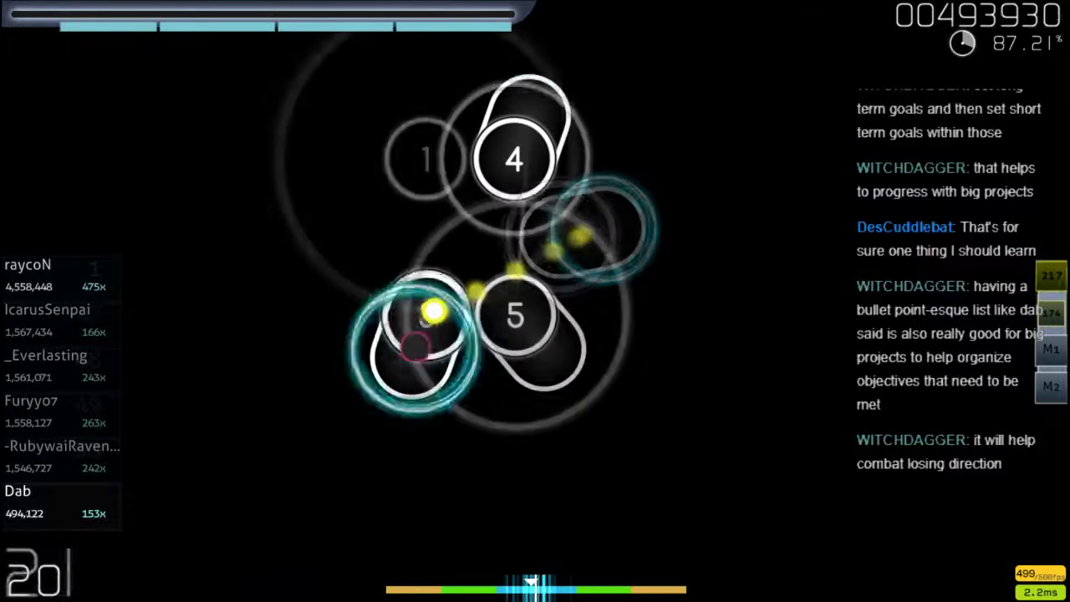
Hit the paired sliders, then tap through the circle stream at 86 s
{"action": "key", "text": "z"}
{"action": "key", "text": "x"}
{"action": "key", "text": "z"}
{"action": "key", "text": "x"}
{"action": "key", "text": "z"}
{"action": "key", "text": "x"}
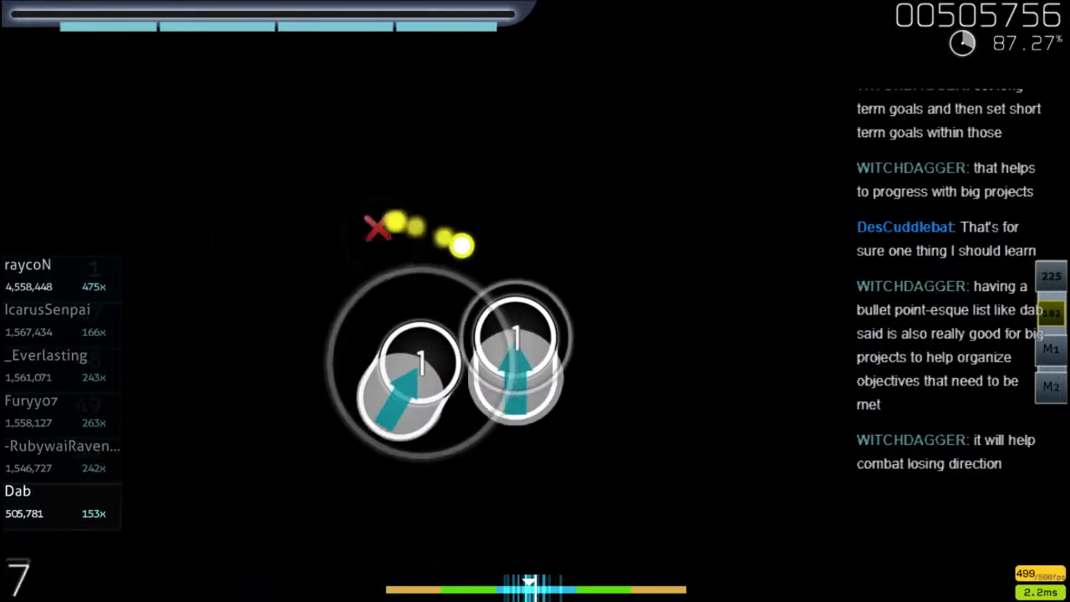
{"action": "key", "text": "z"}
{"action": "key", "text": "x"}
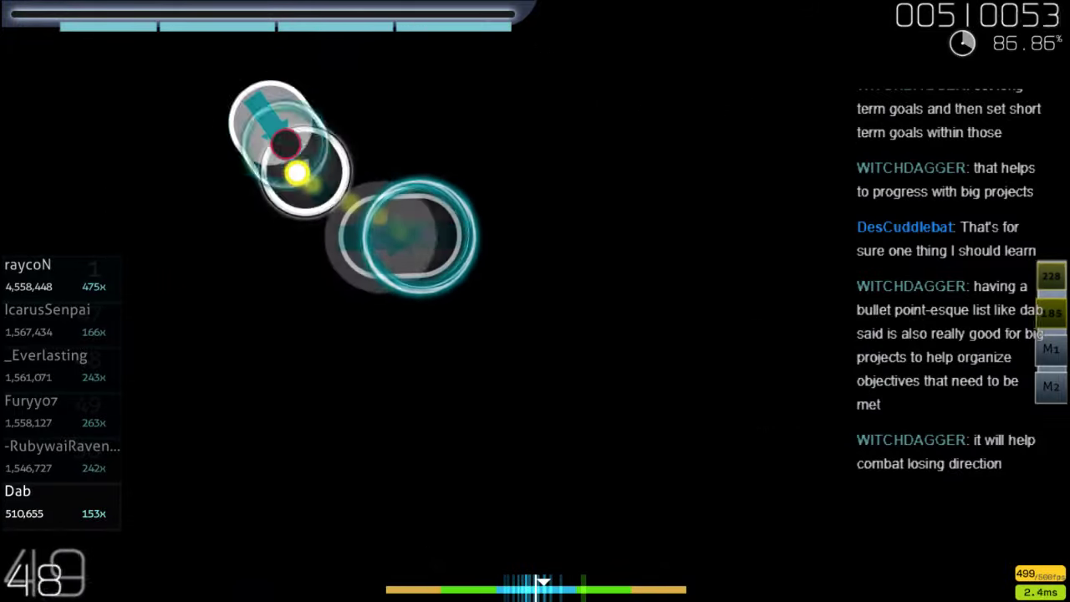
{"action": "key", "text": "z"}
{"action": "key", "text": "x"}
{"action": "key", "text": "z"}
{"action": "key", "text": "x"}
{"action": "key", "text": "z"}
{"action": "key", "text": "x"}
{"action": "key", "text": "z"}
{"action": "key", "text": "x"}
{"action": "key", "text": "z"}
{"action": "key", "text": "x"}
{"action": "key", "text": "z"}
{"action": "key", "text": "x"}
{"action": "key", "text": "z"}
{"action": "key", "text": "x"}
{"action": "key", "text": "z"}
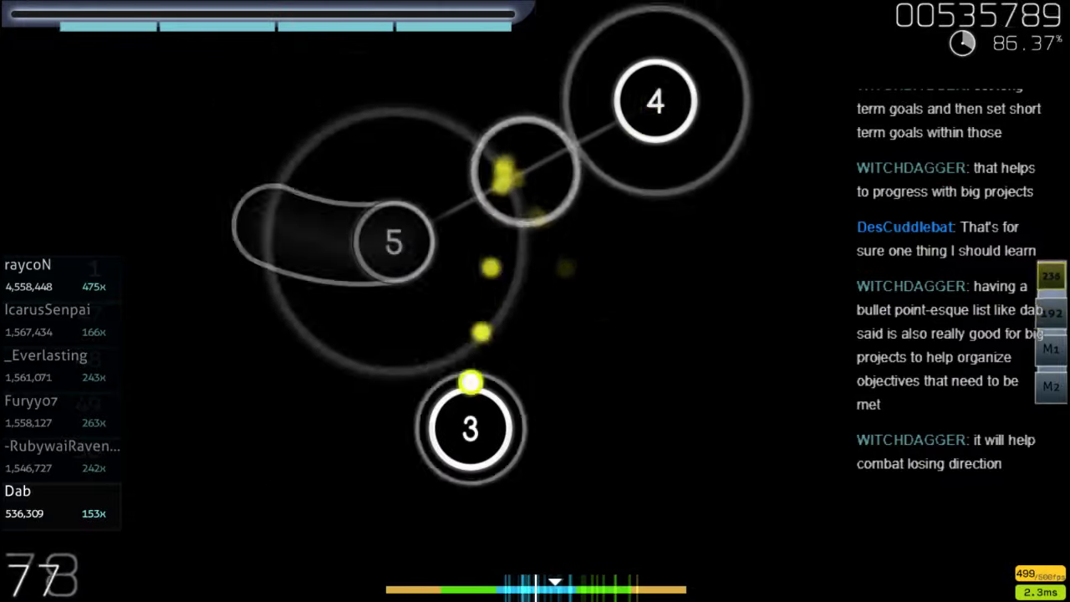
Hit circles 3 to 5 and the following 89–91 s objects to extend the combo
{"action": "key", "text": "z"}
{"action": "key", "text": "x"}
{"action": "key", "text": "z"}
{"action": "key", "text": "x"}
{"action": "key", "text": "z"}
{"action": "key", "text": "x"}
{"action": "key", "text": "z"}
{"action": "key", "text": "x"}
{"action": "key", "text": "z"}
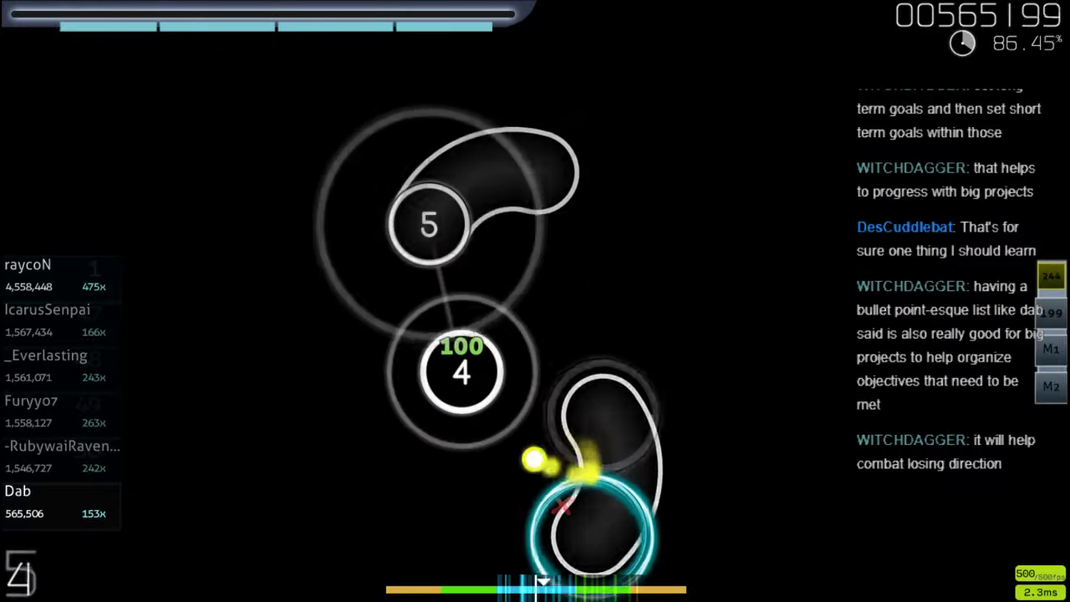
{"action": "key", "text": "x"}
{"action": "key", "text": "z"}
{"action": "key", "text": "x"}
{"action": "key", "text": "z"}
{"action": "key", "text": "x"}
{"action": "key", "text": "z"}
{"action": "key", "text": "x"}
{"action": "key", "text": "z"}
{"action": "key", "text": "x"}
{"action": "key", "text": "z"}
{"action": "key", "text": "z"}
{"action": "key", "text": "x"}
{"action": "key", "text": "z"}
{"action": "key", "text": "z"}
{"action": "key", "text": "x"}
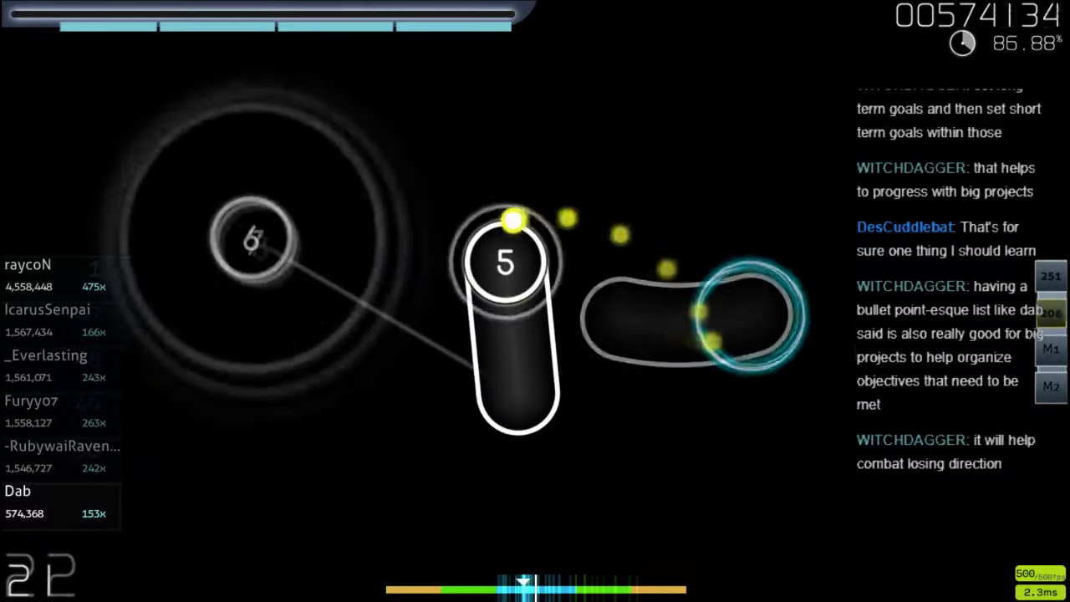
Play the 92–96 s stacked circles and sliders on the beat
{"action": "key", "text": "z"}
{"action": "key", "text": "z"}
{"action": "key", "text": "x"}
{"action": "key", "text": "z"}
{"action": "key", "text": "z"}
{"action": "key", "text": "z"}
{"action": "key", "text": "x"}
{"action": "key", "text": "z"}
{"action": "key", "text": "z"}
{"action": "key", "text": "z"}
{"action": "key", "text": "z"}
{"action": "key", "text": "x"}
{"action": "key", "text": "z"}
{"action": "key", "text": "x"}
{"action": "key", "text": "z"}
{"action": "key", "text": "x"}
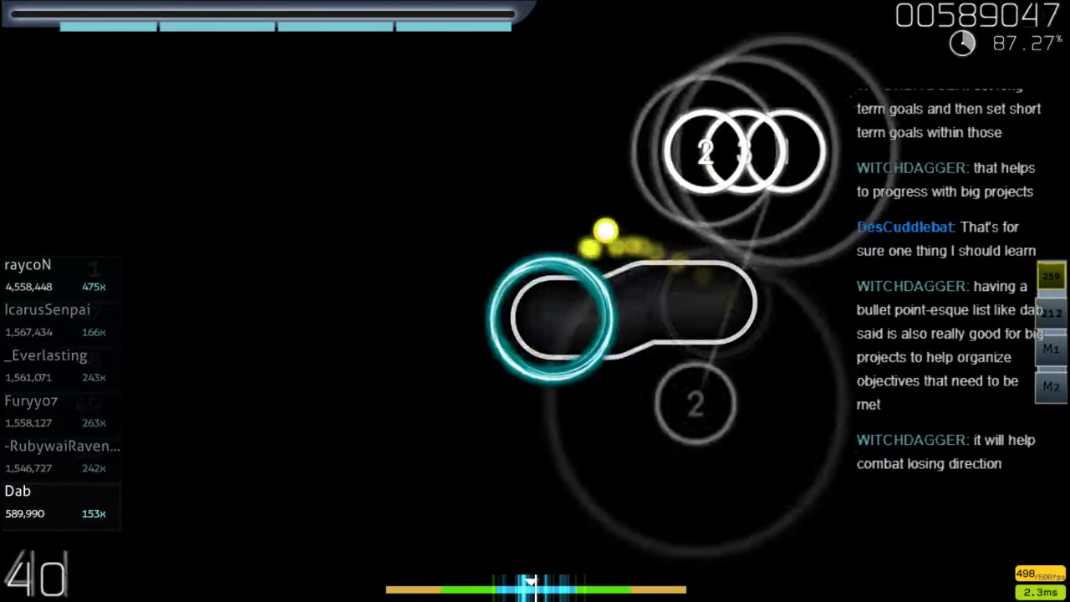
{"action": "key", "text": "z"}
{"action": "key", "text": "x"}
{"action": "key", "text": "z"}
{"action": "key", "text": "x"}
{"action": "key", "text": "z"}
{"action": "key", "text": "x"}
{"action": "key", "text": "z"}
{"action": "key", "text": "z"}
{"action": "key", "text": "x"}
{"action": "key", "text": "z"}
{"action": "key", "text": "x"}
{"action": "key", "text": "z"}
{"action": "key", "text": "x"}
{"action": "key", "text": "z"}
{"action": "key", "text": "x"}
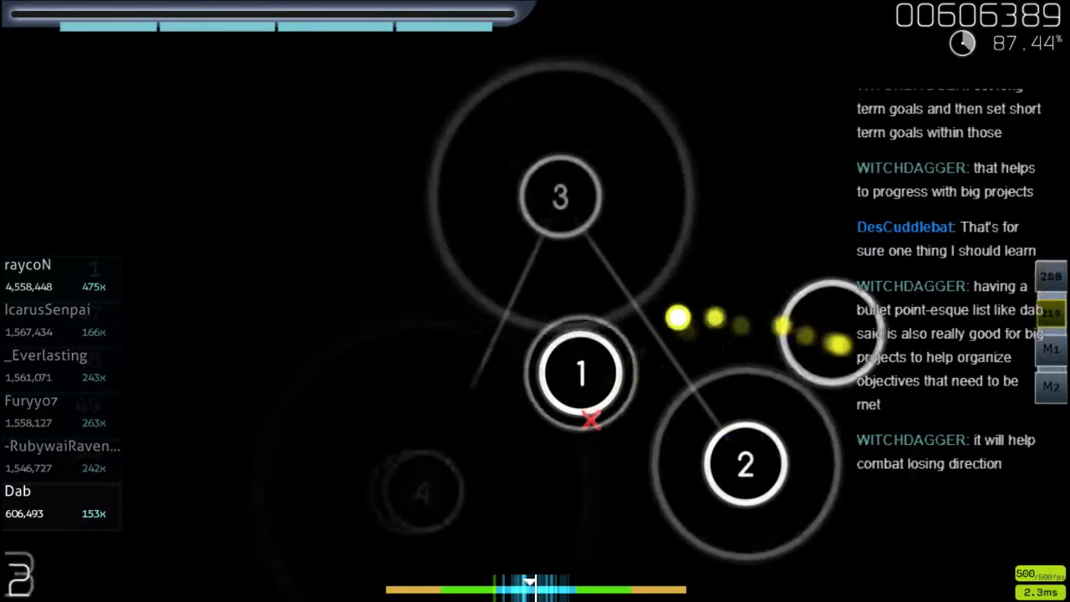
{"action": "key", "text": "z"}
{"action": "key", "text": "x"}
{"action": "key", "text": "z"}
{"action": "key", "text": "x"}
{"action": "key", "text": "z"}
{"action": "key", "text": "x"}
{"action": "key", "text": "z"}
{"action": "key", "text": "z"}
{"action": "key", "text": "x"}
{"action": "key", "text": "z"}
{"action": "key", "text": "x"}
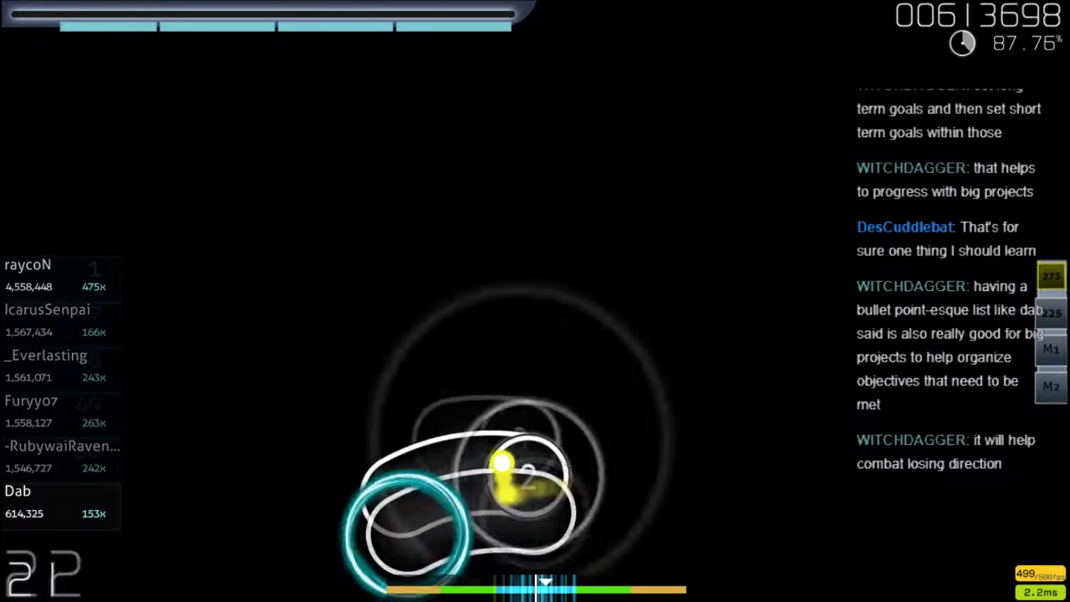
Hit the last circles at 98.5 s before the break
{"action": "key", "text": "z"}
{"action": "key", "text": "x"}
{"action": "key", "text": "z"}
{"action": "key", "text": "x"}
{"action": "key", "text": "z"}
{"action": "key", "text": "x"}
{"action": "key", "text": "z"}
{"action": "key", "text": "x"}
{"action": "key", "text": "z"}
{"action": "key", "text": "x"}
{"action": "key", "text": "z"}
{"action": "key", "text": "x"}
{"action": "key", "text": "z"}
{"action": "key", "text": "x"}
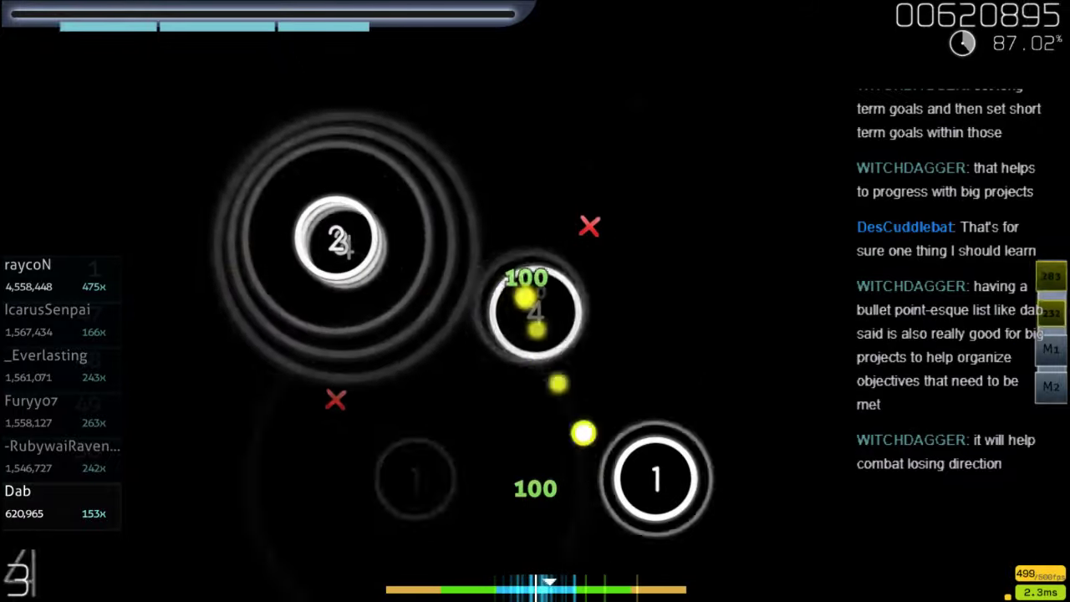
{"action": "key", "text": "z"}
{"action": "key", "text": "x"}
{"action": "key", "text": "z"}
{"action": "key", "text": "x"}
{"action": "key", "text": "z"}
{"action": "key", "text": "x"}
{"action": "key", "text": "z"}
{"action": "key", "text": "x"}
{"action": "key", "text": "z"}
{"action": "key", "text": "x"}
{"action": "key", "text": "z"}
{"action": "key", "text": "x"}
{"action": "key", "text": "z"}
{"action": "key", "text": "x"}
{"action": "key", "text": "z"}
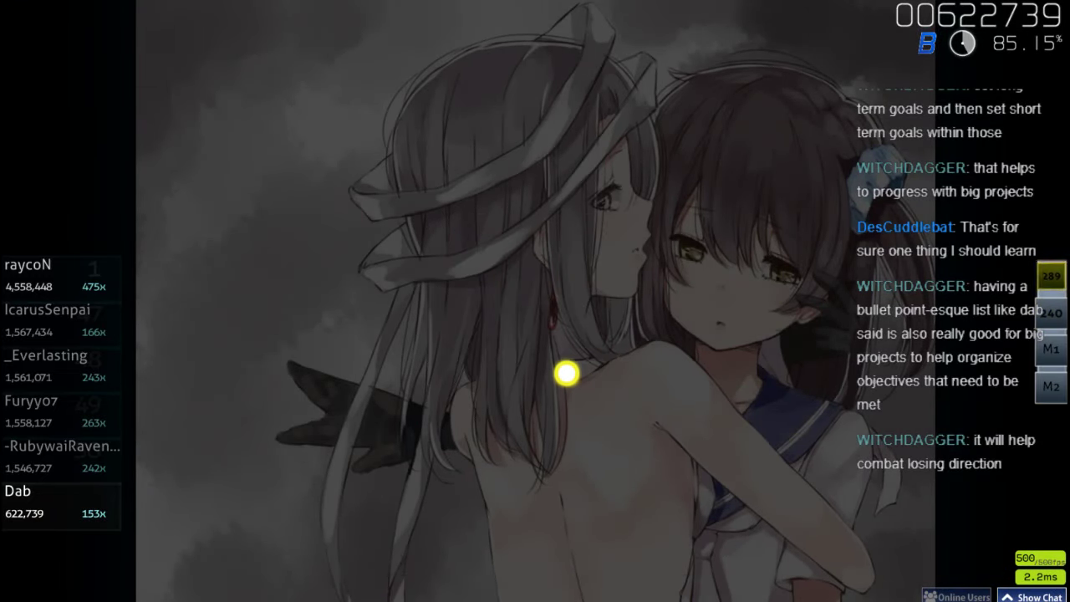
Hit the circles and sliders right after the break with Z and X to build combo
{"action": "key", "text": "z"}
{"action": "key", "text": "x"}
{"action": "key", "text": "z"}
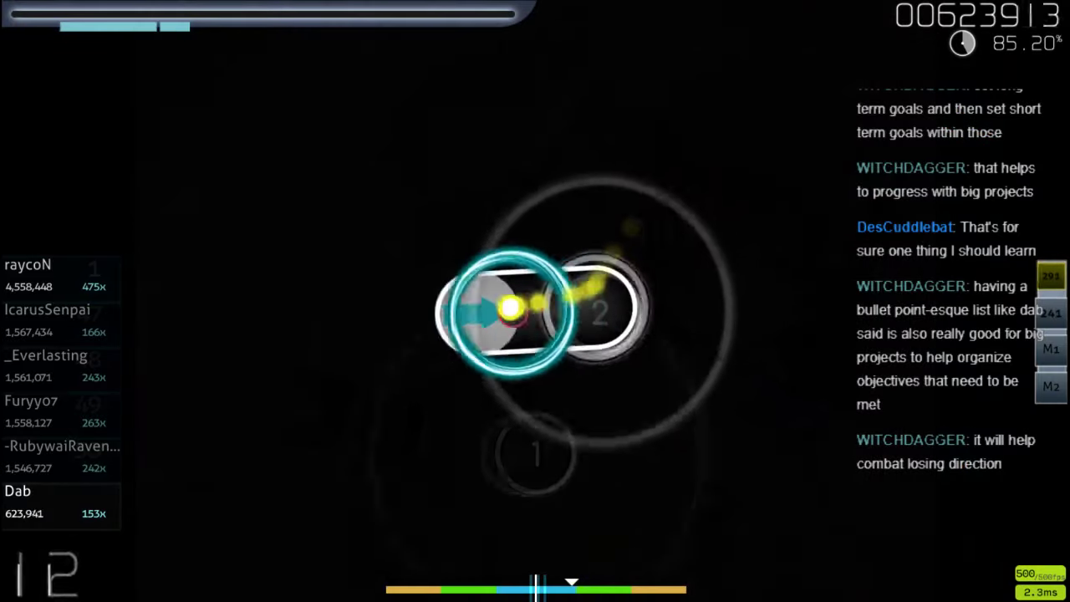
{"action": "key", "text": "z"}
{"action": "key", "text": "x"}
{"action": "key", "text": "z"}
{"action": "key", "text": "x"}
{"action": "key", "text": "z"}
{"action": "key", "text": "x"}
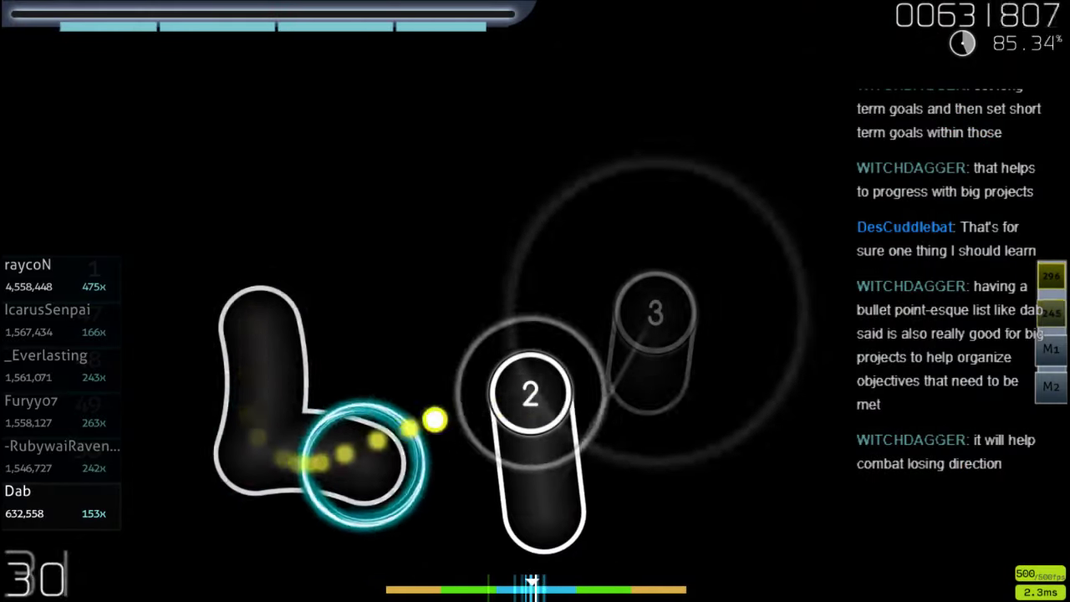
{"action": "key", "text": "z"}
{"action": "key", "text": "x"}
{"action": "key", "text": "z"}
{"action": "key", "text": "x"}
{"action": "key", "text": "z"}
{"action": "key", "text": "z"}
{"action": "key", "text": "x"}
{"action": "key", "text": "z"}
{"action": "key", "text": "x"}
{"action": "key", "text": "z"}
{"action": "key", "text": "x"}
{"action": "key", "text": "x"}
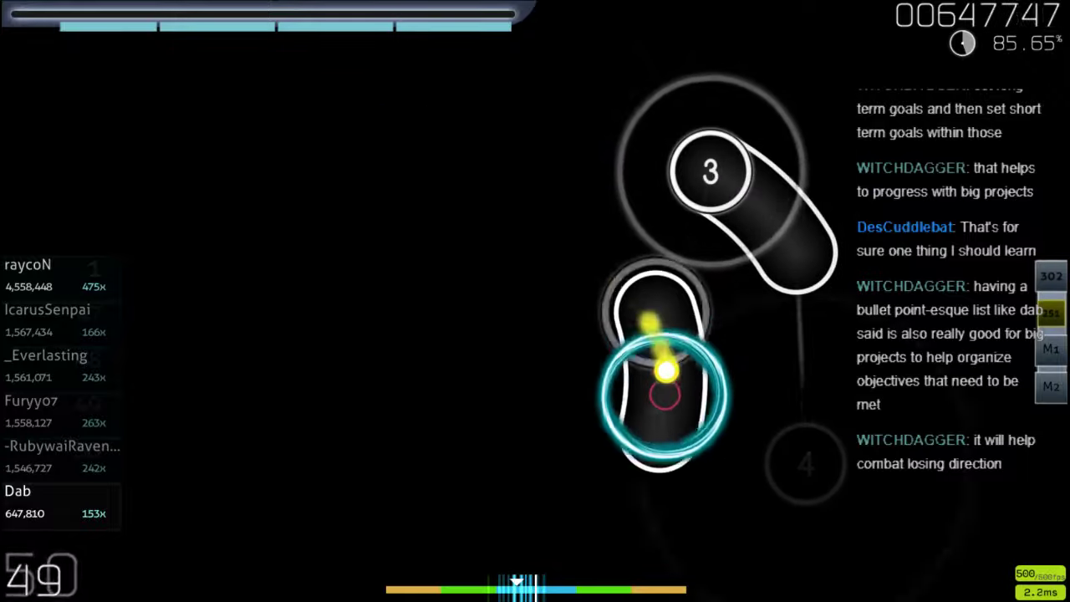
{"action": "key", "text": "x"}
{"action": "key", "text": "z"}
{"action": "key", "text": "x"}
{"action": "key", "text": "z"}
{"action": "key", "text": "x"}
{"action": "key", "text": "z"}
{"action": "key", "text": "z"}
{"action": "key", "text": "x"}
{"action": "key", "text": "z"}
{"action": "key", "text": "x"}
{"action": "key", "text": "z"}
{"action": "key", "text": "x"}
{"action": "key", "text": "z"}
{"action": "key", "text": "x"}
{"action": "key", "text": "z"}
{"action": "key", "text": "x"}
{"action": "key", "text": "z"}
{"action": "key", "text": "x"}
{"action": "key", "text": "z"}
{"action": "key", "text": "x"}
{"action": "key", "text": "z"}
{"action": "key", "text": "x"}
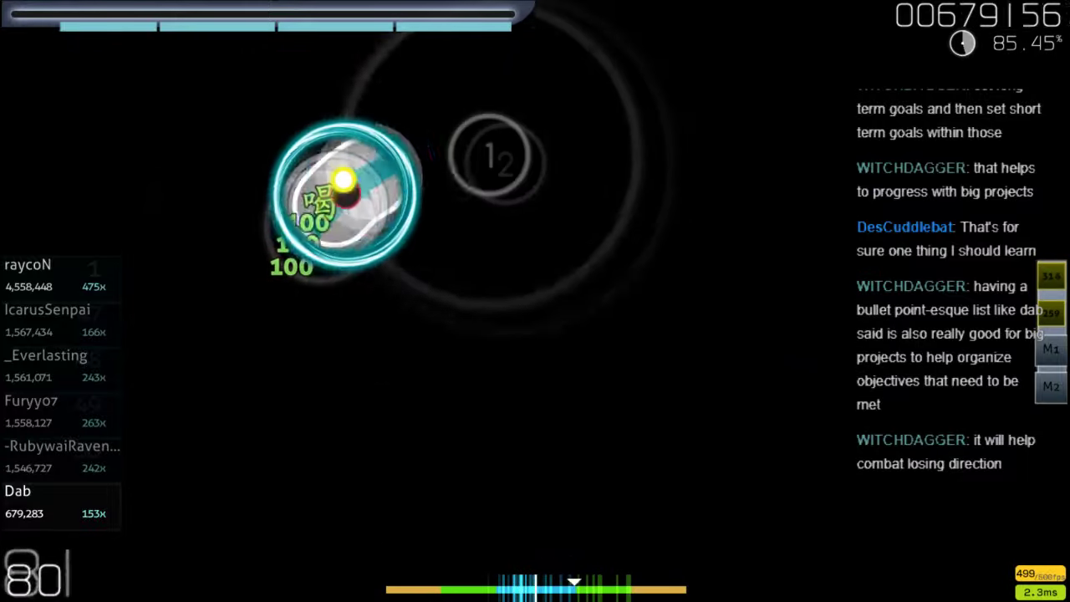
Tap through the circle stream and the sliders and on-beat circles that follow
{"action": "key", "text": "z"}
{"action": "key", "text": "x"}
{"action": "key", "text": "z"}
{"action": "key", "text": "x"}
{"action": "key", "text": "z"}
{"action": "key", "text": "z"}
{"action": "key", "text": "z"}
{"action": "key", "text": "z"}
{"action": "key", "text": "x"}
{"action": "key", "text": "z"}
{"action": "key", "text": "x"}
{"action": "key", "text": "z"}
{"action": "key", "text": "x"}
{"action": "key", "text": "z"}
{"action": "key", "text": "x"}
{"action": "key", "text": "z"}
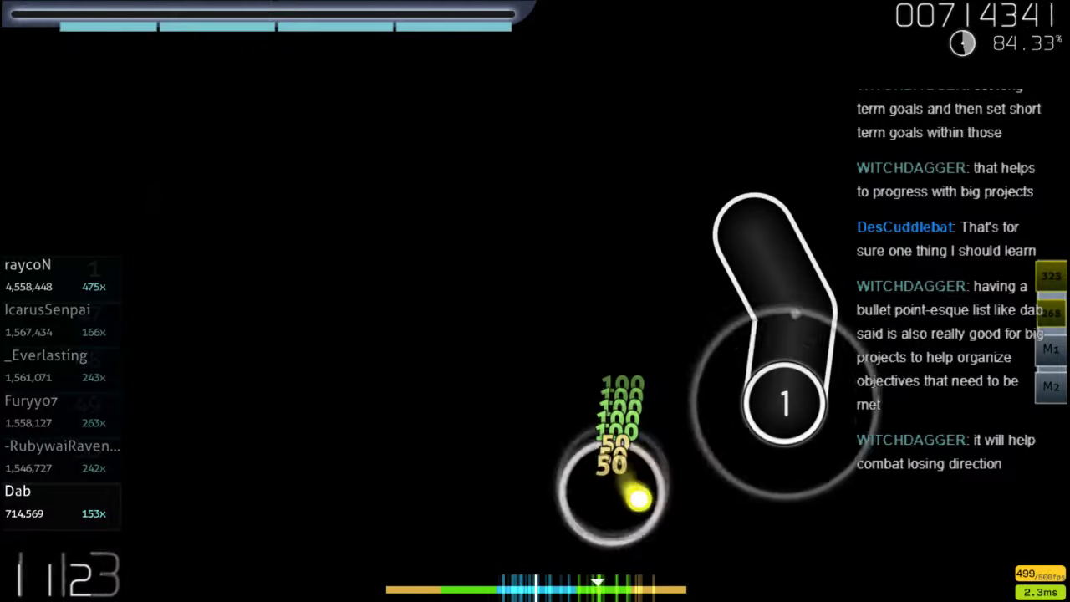
{"action": "key", "text": "x"}
{"action": "key", "text": "z"}
{"action": "key", "text": "x"}
{"action": "key", "text": "z"}
{"action": "key", "text": "x"}
{"action": "key", "text": "z"}
{"action": "key", "text": "x"}
{"action": "key", "text": "z"}
{"action": "key", "text": "z"}
{"action": "key", "text": "x"}
{"action": "key", "text": "z"}
{"action": "key", "text": "x"}
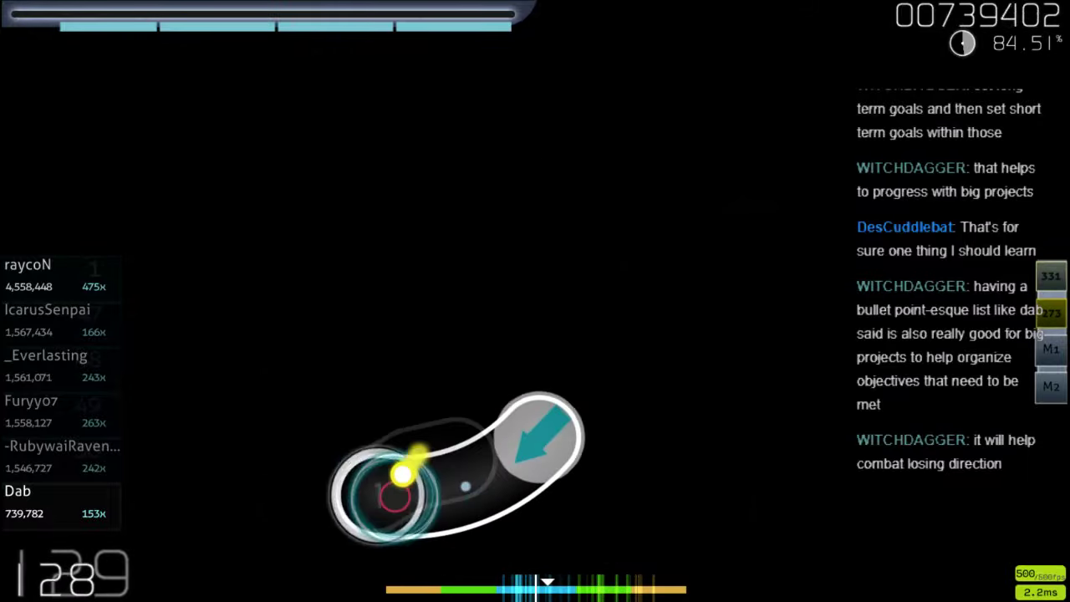
{"action": "key", "text": "z"}
{"action": "key", "text": "z"}
{"action": "key", "text": "x"}
{"action": "key", "text": "z"}
{"action": "key", "text": "z"}
{"action": "key", "text": "x"}
{"action": "key", "text": "z"}
{"action": "key", "text": "x"}
{"action": "key", "text": "z"}
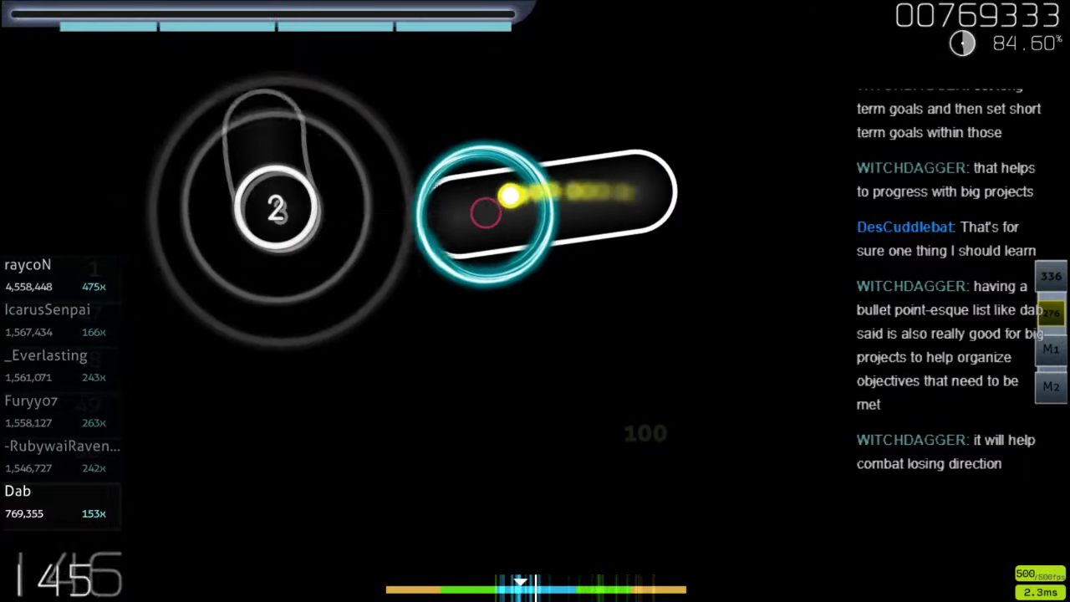
{"action": "key", "text": "z"}
{"action": "key", "text": "x"}
{"action": "key", "text": "z"}
{"action": "key", "text": "x"}
{"action": "key", "text": "z"}
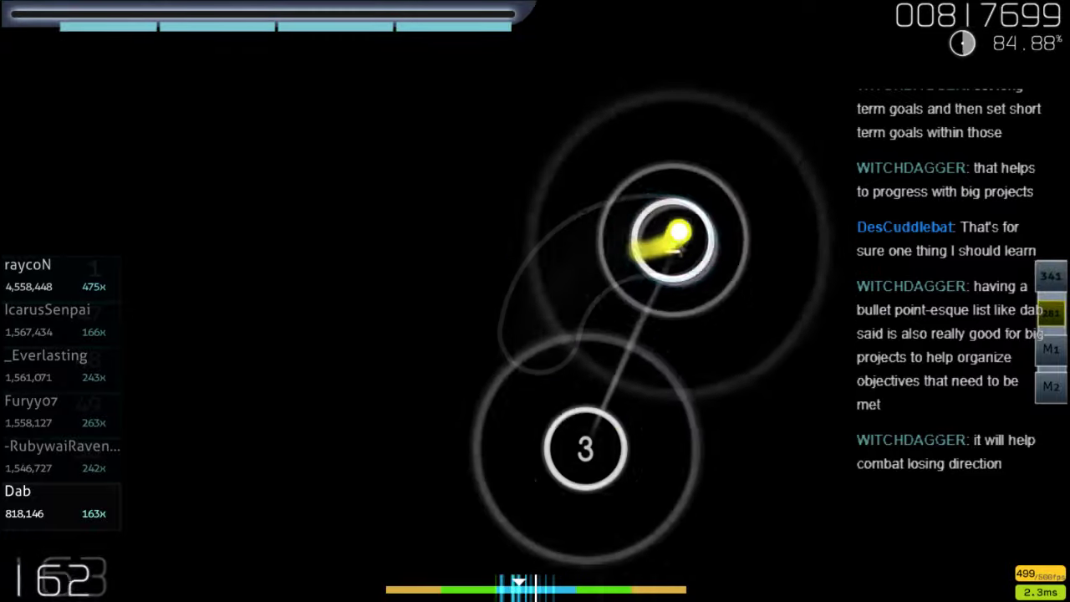
Clear the next sliders, circle runs and stacked circles while extending the combo
{"action": "key", "text": "z"}
{"action": "key", "text": "x"}
{"action": "key", "text": "z"}
{"action": "key", "text": "x"}
{"action": "key", "text": "z"}
{"action": "key", "text": "x"}
{"action": "key", "text": "z"}
{"action": "key", "text": "x"}
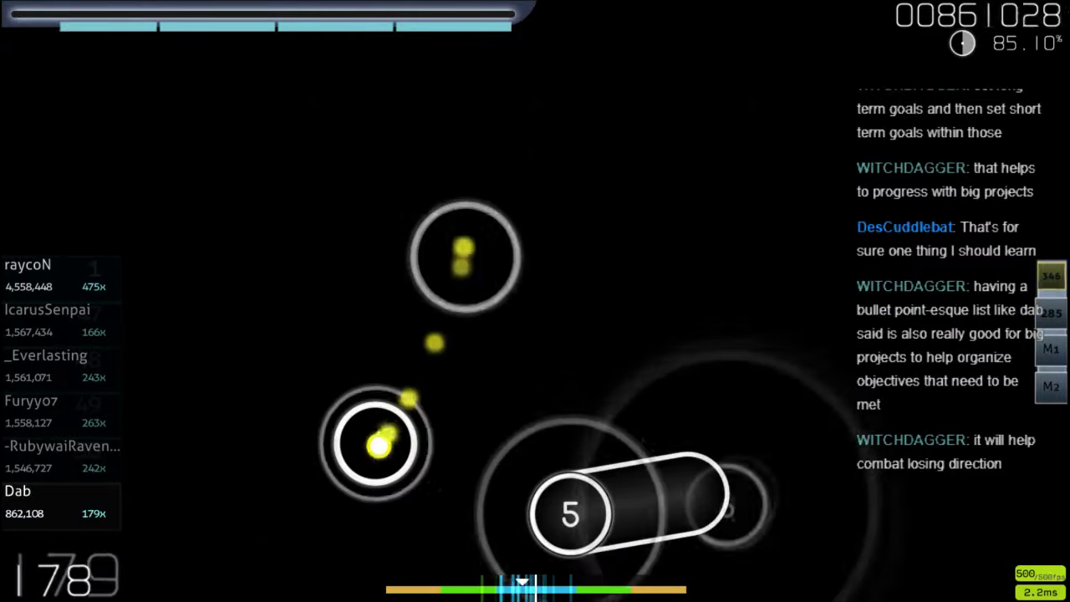
{"action": "key", "text": "z"}
{"action": "key", "text": "x"}
{"action": "key", "text": "z"}
{"action": "key", "text": "x"}
{"action": "key", "text": "z"}
{"action": "key", "text": "z"}
{"action": "key", "text": "x"}
{"action": "key", "text": "z"}
{"action": "key", "text": "x"}
{"action": "key", "text": "z"}
{"action": "key", "text": "x"}
{"action": "key", "text": "z"}
{"action": "key", "text": "x"}
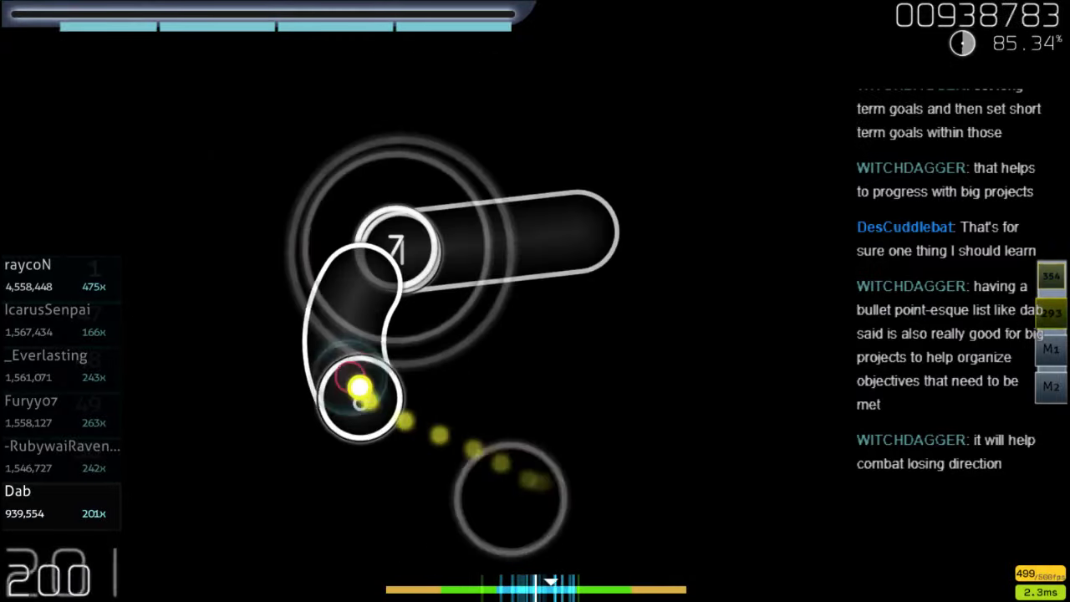
{"action": "key", "text": "z"}
{"action": "key", "text": "x"}
{"action": "key", "text": "z"}
{"action": "key", "text": "x"}
{"action": "key", "text": "z"}
{"action": "key", "text": "z"}
{"action": "key", "text": "x"}
{"action": "key", "text": "z"}
{"action": "key", "text": "z"}
{"action": "key", "text": "x"}
{"action": "key", "text": "z"}
{"action": "key", "text": "x"}
{"action": "key", "text": "z"}
{"action": "key", "text": "x"}
{"action": "key", "text": "z"}
{"action": "key", "text": "x"}
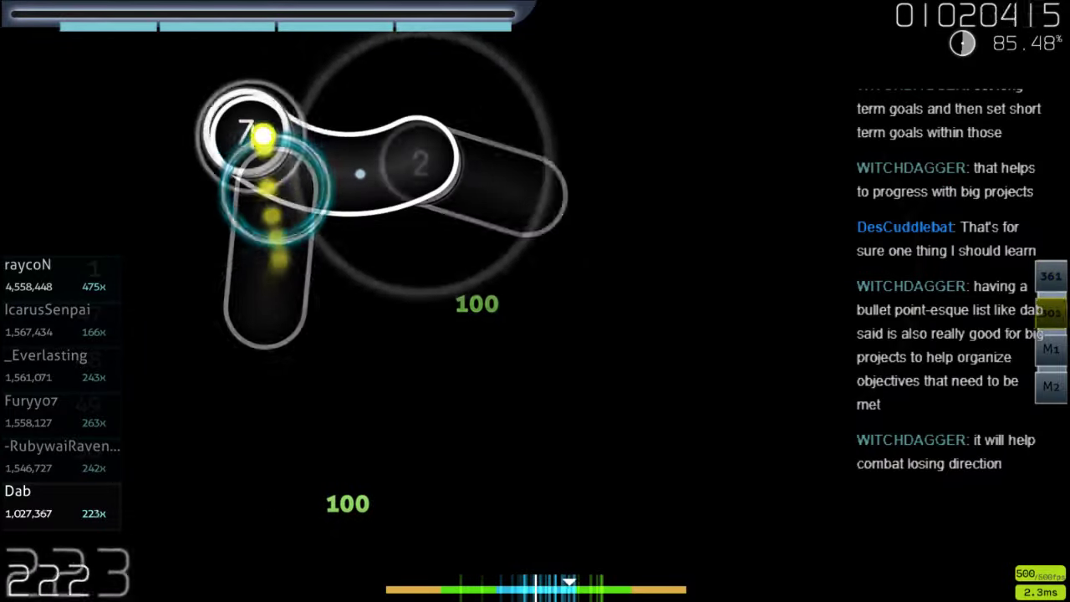
{"action": "key", "text": "z"}
{"action": "key", "text": "x"}
{"action": "key", "text": "z"}
{"action": "key", "text": "x"}
{"action": "key", "text": "z"}
{"action": "key", "text": "x"}
{"action": "key", "text": "z"}
{"action": "key", "text": "x"}
{"action": "key", "text": "z"}
{"action": "key", "text": "x"}
{"action": "key", "text": "z"}
{"action": "key", "text": "x"}
{"action": "key", "text": "z"}
{"action": "key", "text": "x"}
{"action": "key", "text": "z"}
{"action": "key", "text": "x"}
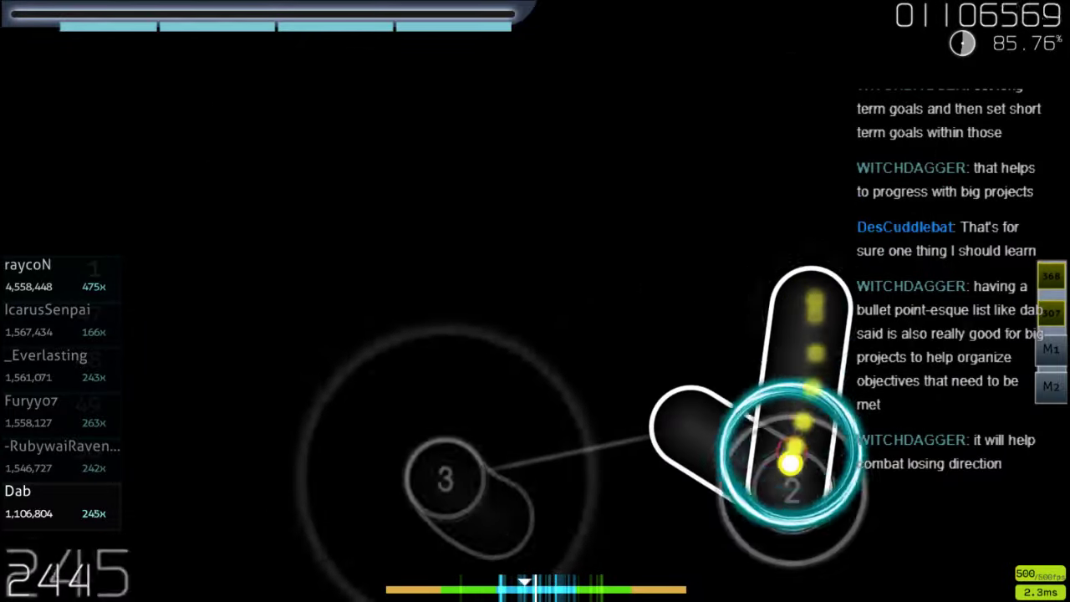
{"action": "key", "text": "z"}
{"action": "key", "text": "x"}
{"action": "key", "text": "z"}
{"action": "key", "text": "x"}
{"action": "key", "text": "x"}
{"action": "key", "text": "z"}
{"action": "key", "text": "x"}
{"action": "key", "text": "z"}
{"action": "key", "text": "x"}
{"action": "key", "text": "z"}
{"action": "key", "text": "x"}
{"action": "key", "text": "z"}
{"action": "key", "text": "x"}
{"action": "key", "text": "z"}
{"action": "key", "text": "x"}
{"action": "key", "text": "z"}
{"action": "key", "text": "x"}
{"action": "key", "text": "z"}
{"action": "key", "text": "x"}
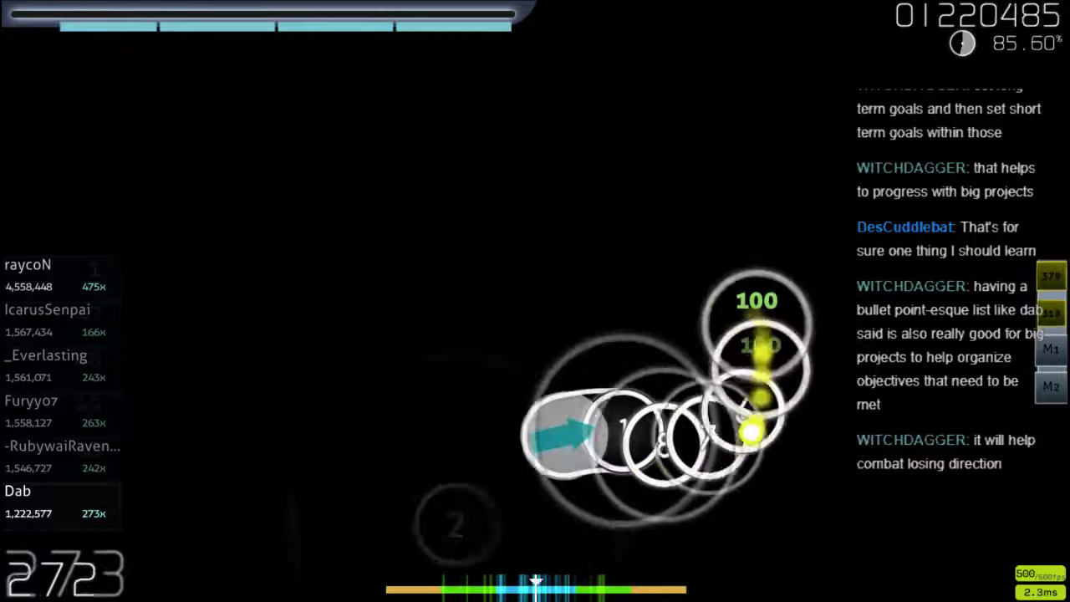
Tap the stacked hit circles in rhythm, then start a new combo on the next group
{"action": "key", "text": "z"}
{"action": "key", "text": "x"}
{"action": "key", "text": "z"}
{"action": "key", "text": "x"}
{"action": "key", "text": "z"}
{"action": "key", "text": "x"}
{"action": "key", "text": "z"}
{"action": "key", "text": "x"}
{"action": "key", "text": "z"}
{"action": "key", "text": "x"}
{"action": "key", "text": "z"}
{"action": "key", "text": "z"}
{"action": "key", "text": "x"}
{"action": "key", "text": "z"}
{"action": "key", "text": "x"}
{"action": "key", "text": "z"}
{"action": "key", "text": "x"}
{"action": "key", "text": "z"}
{"action": "key", "text": "x"}
{"action": "key", "text": "z"}
{"action": "key", "text": "x"}
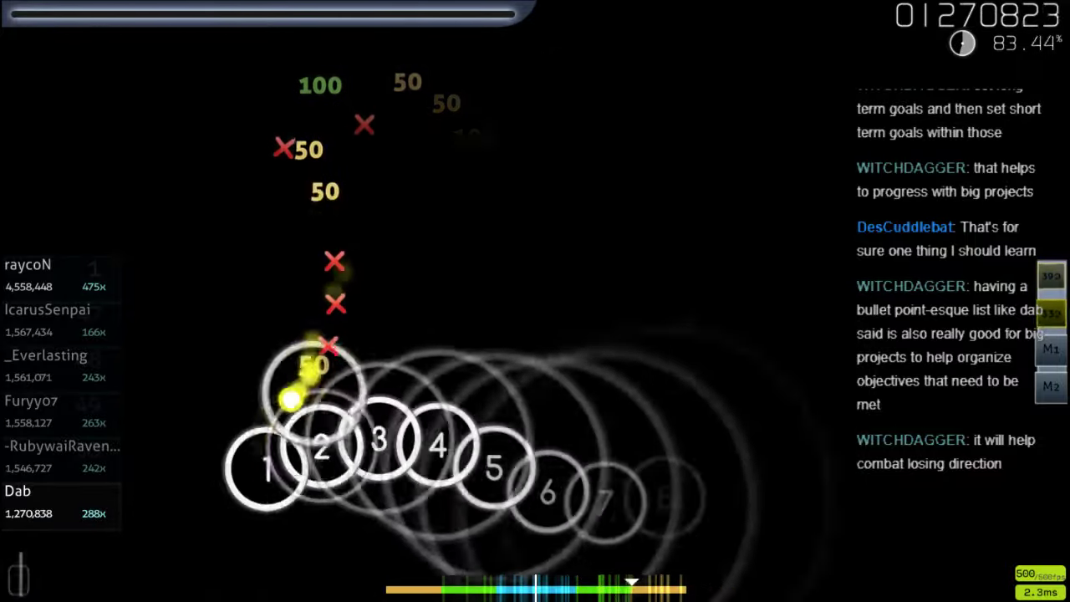
{"action": "key", "text": "z"}
{"action": "key", "text": "x"}
{"action": "key", "text": "z"}
{"action": "key", "text": "x"}
{"action": "key", "text": "z"}
{"action": "key", "text": "x"}
{"action": "key", "text": "z"}
{"action": "key", "text": "x"}
{"action": "key", "text": "z"}
{"action": "key", "text": "x"}
{"action": "key", "text": "z"}
{"action": "key", "text": "z"}
{"action": "key", "text": "x"}
{"action": "key", "text": "z"}
{"action": "key", "text": "x"}
{"action": "key", "text": "z"}
{"action": "key", "text": "x"}
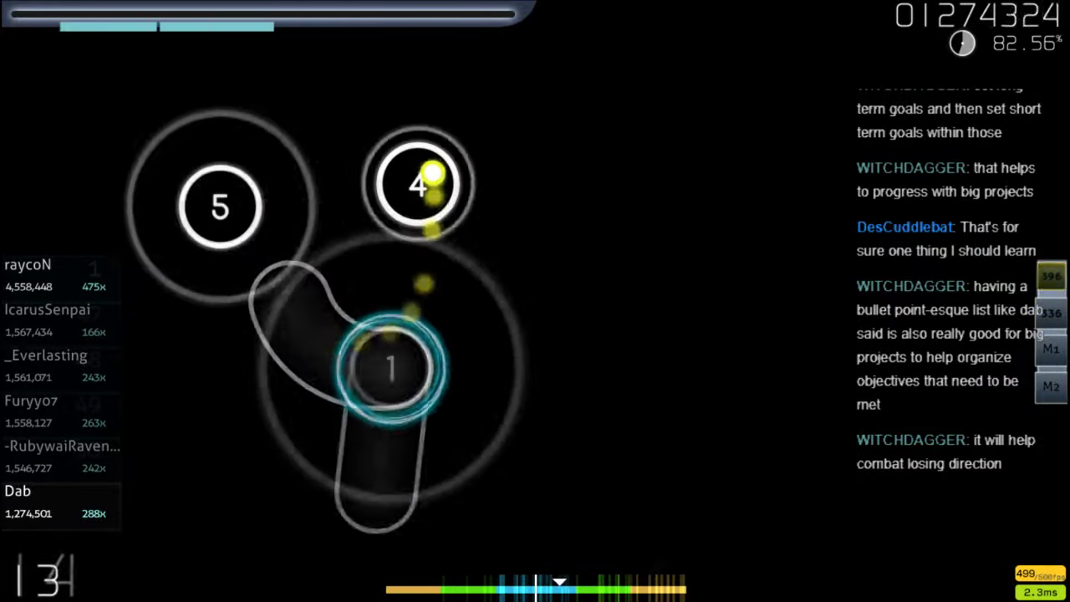
{"action": "key", "text": "z"}
{"action": "key", "text": "x"}
{"action": "key", "text": "z"}
{"action": "key", "text": "x"}
{"action": "key", "text": "z"}
{"action": "key", "text": "x"}
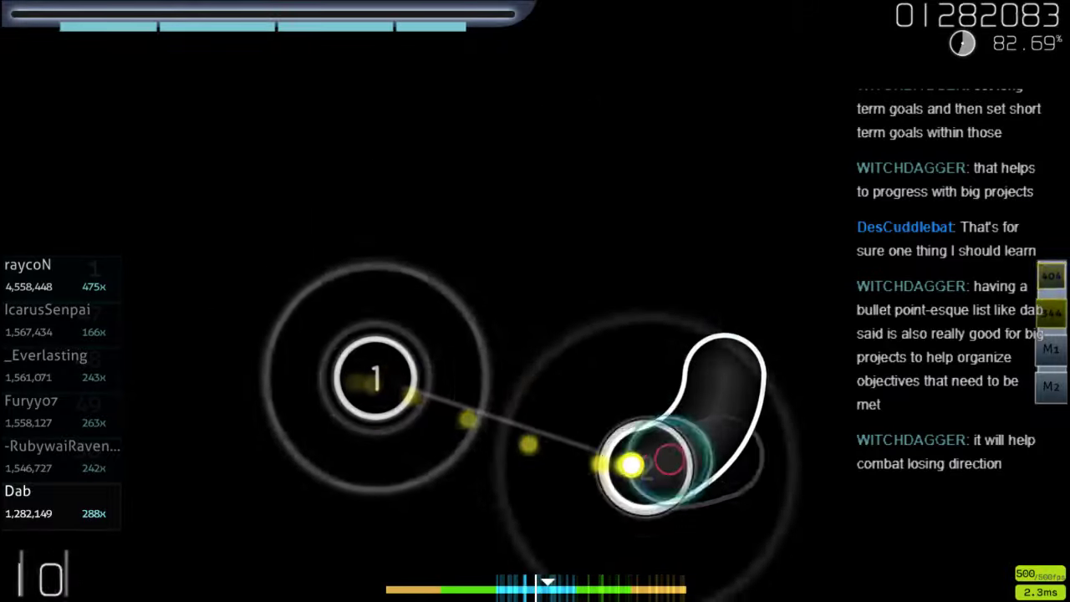
{"action": "key", "text": "z"}
{"action": "key", "text": "x"}
{"action": "key", "text": "z"}
{"action": "key", "text": "x"}
{"action": "key", "text": "z"}
{"action": "key", "text": "x"}
{"action": "key", "text": "z"}
{"action": "key", "text": "x"}
{"action": "key", "text": "z"}
{"action": "key", "text": "x"}
{"action": "key", "text": "z"}
{"action": "key", "text": "z"}
{"action": "key", "text": "x"}
{"action": "key", "text": "z"}
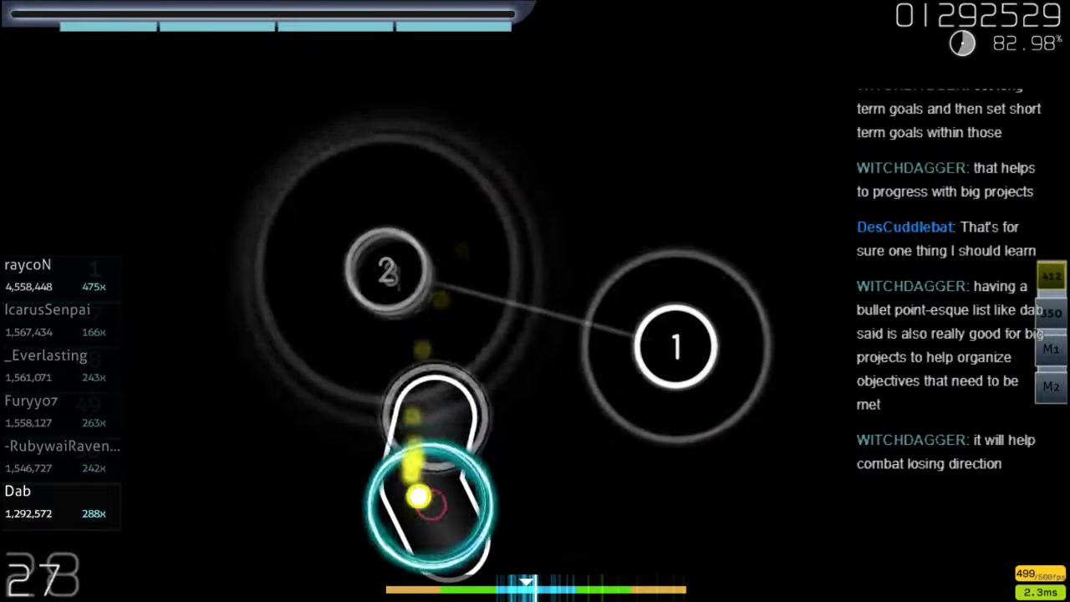
Keep the combo through the remaining sliders and circles, then pause at 1,409,768 points
{"action": "key", "text": "z"}
{"action": "key", "text": "x"}
{"action": "key", "text": "z"}
{"action": "key", "text": "x"}
{"action": "key", "text": "z"}
{"action": "key", "text": "x"}
{"action": "key", "text": "z"}
{"action": "key", "text": "x"}
{"action": "key", "text": "z"}
{"action": "key", "text": "x"}
{"action": "key", "text": "z"}
{"action": "key", "text": "x"}
{"action": "key", "text": "z"}
{"action": "key", "text": "x"}
{"action": "key", "text": "z"}
{"action": "key", "text": "x"}
{"action": "key", "text": "z"}
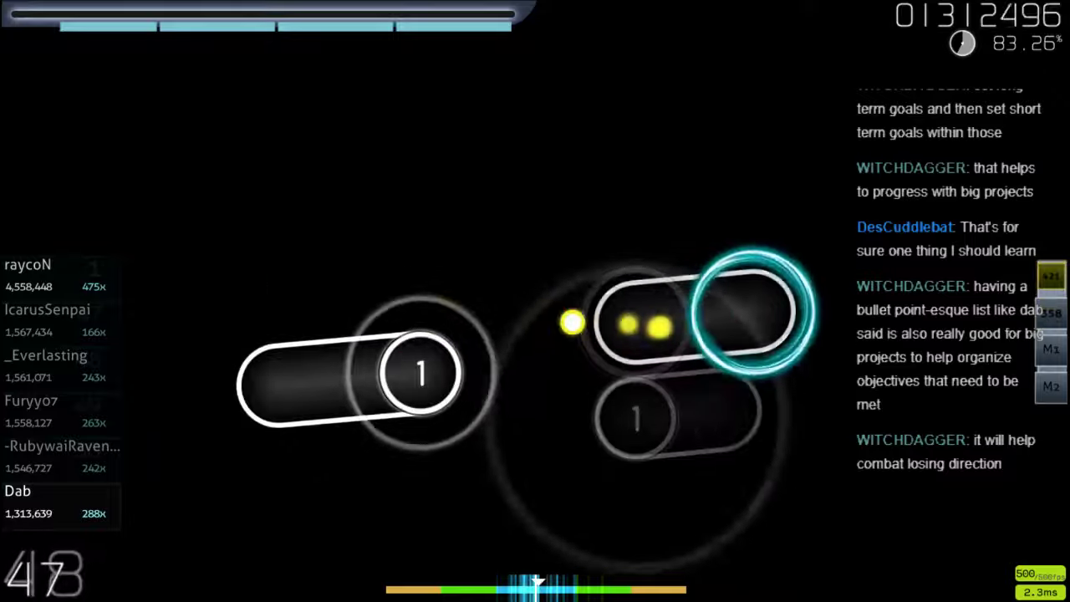
{"action": "key", "text": "x"}
{"action": "key", "text": "z"}
{"action": "key", "text": "x"}
{"action": "key", "text": "z"}
{"action": "key", "text": "x"}
{"action": "key", "text": "z"}
{"action": "key", "text": "x"}
{"action": "key", "text": "z"}
{"action": "key", "text": "x"}
{"action": "key", "text": "z"}
{"action": "key", "text": "x"}
{"action": "key", "text": "z"}
{"action": "key", "text": "x"}
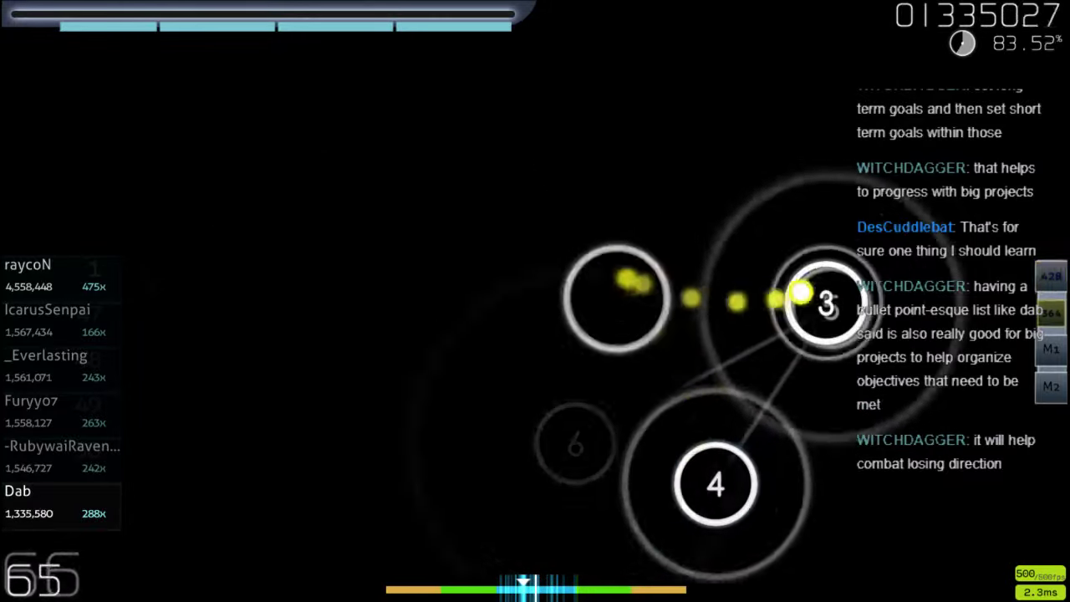
{"action": "key", "text": "z"}
{"action": "key", "text": "x"}
{"action": "key", "text": "z"}
{"action": "key", "text": "x"}
{"action": "key", "text": "z"}
{"action": "key", "text": "x"}
{"action": "key", "text": "z"}
{"action": "key", "text": "x"}
{"action": "key", "text": "z"}
{"action": "key", "text": "x"}
{"action": "key", "text": "z"}
{"action": "key", "text": "x"}
{"action": "key", "text": "z"}
{"action": "key", "text": "z"}
{"action": "key", "text": "x"}
{"action": "key", "text": "z"}
{"action": "key", "text": "x"}
{"action": "key", "text": "z"}
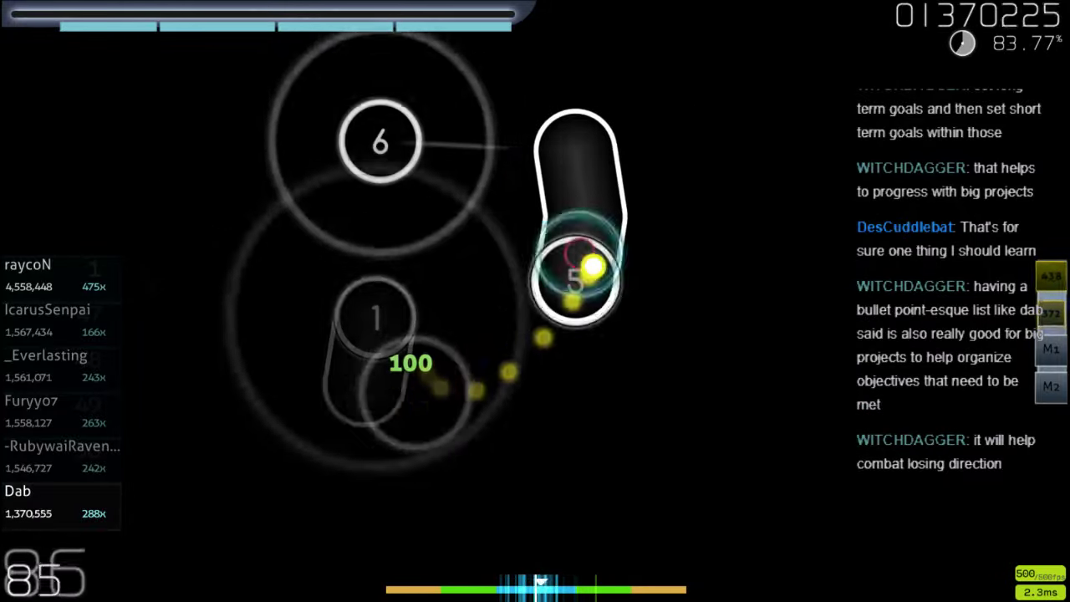
{"action": "key", "text": "x"}
{"action": "key", "text": "z"}
{"action": "key", "text": "x"}
{"action": "key", "text": "z"}
{"action": "key", "text": "x"}
{"action": "key", "text": "z"}
{"action": "key", "text": "x"}
{"action": "key", "text": "z"}
{"action": "key", "text": "x"}
{"action": "key", "text": "z"}
{"action": "key", "text": "x"}
{"action": "key", "text": "z"}
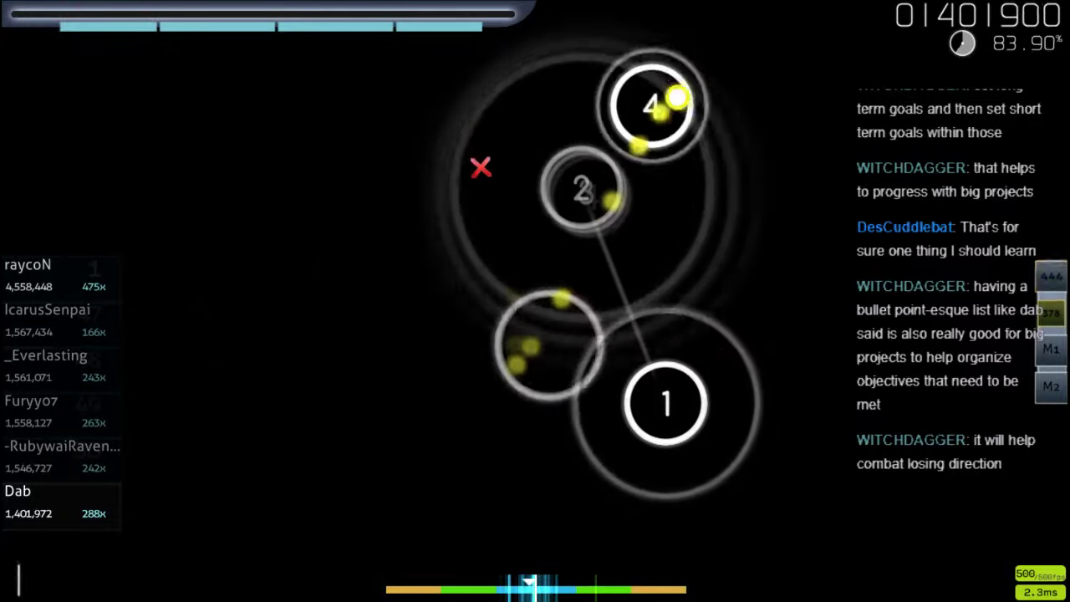
{"action": "key", "text": "z"}
{"action": "key", "text": "x"}
{"action": "key", "text": "z"}
{"action": "key", "text": "x"}
{"action": "key", "text": "z"}
{"action": "key", "text": "x"}
{"action": "key", "text": "z"}
{"action": "key", "text": "x"}
{"action": "key", "text": "z"}
{"action": "key", "text": "x"}
{"action": "key", "text": "z"}
{"action": "key", "text": "z"}
{"action": "key", "text": "x"}
{"action": "key", "text": "z"}
{"action": "key", "text": "x"}
{"action": "key", "text": "z"}
{"action": "key", "text": "x"}
{"action": "key", "text": "z"}
{"action": "key", "text": "x"}
{"action": "key", "text": "z"}
{"action": "key", "text": "x"}
{"action": "key", "text": "z"}
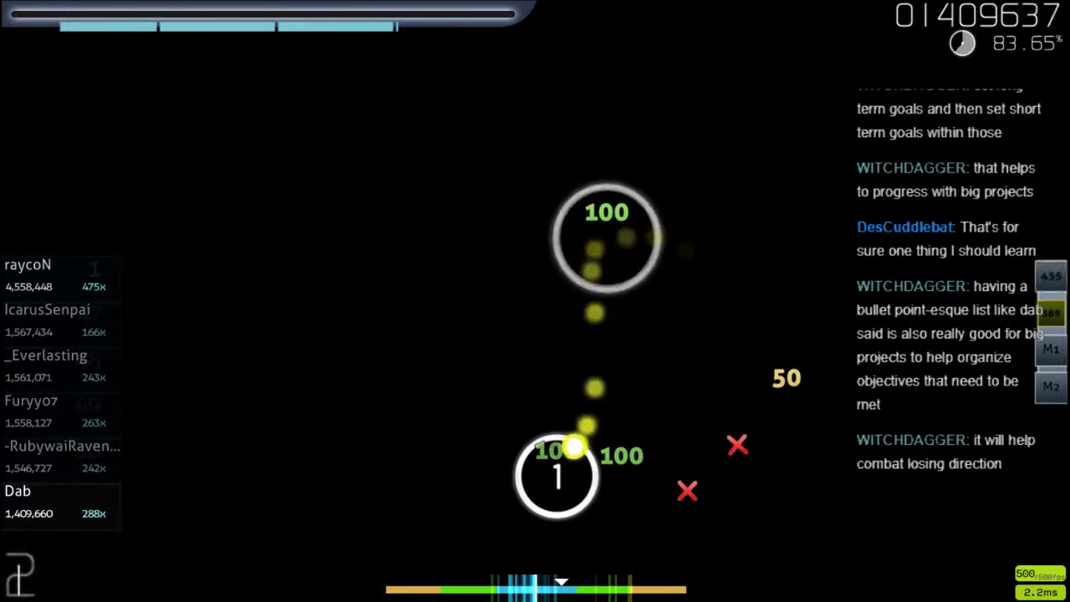
{"action": "key", "text": "Escape"}
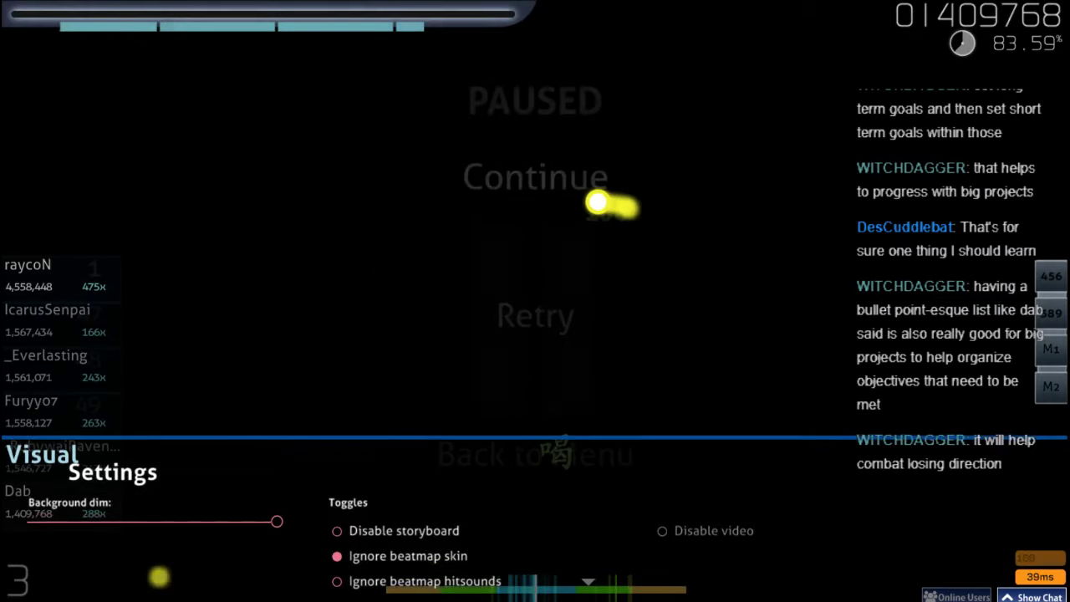
Choose Continue on the pause menu and resume play from the orange cursor marker
{"action": "left_click", "coordinate": [576, 171]}
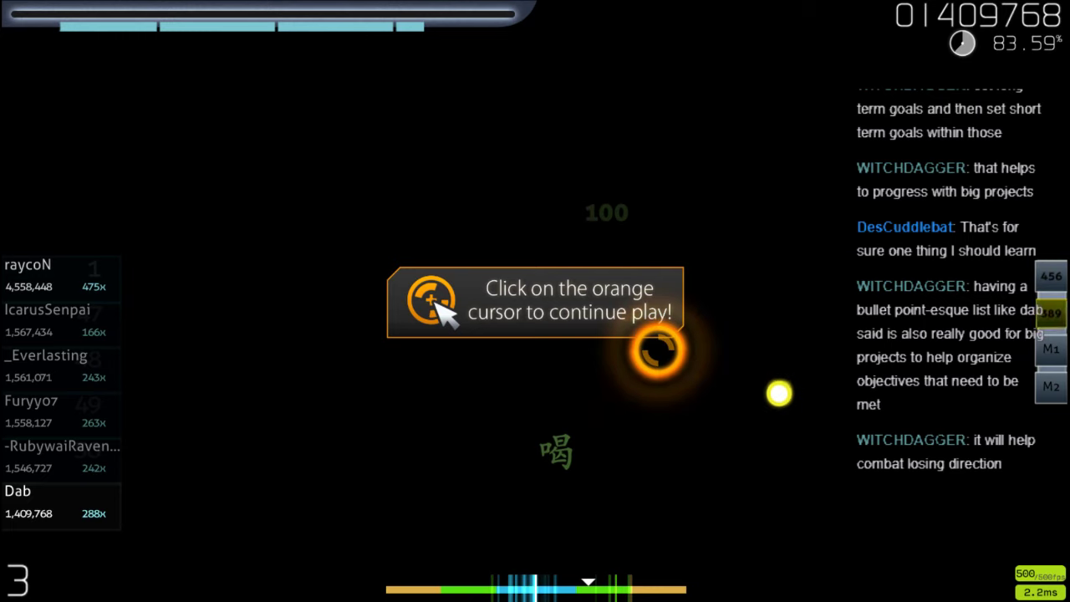
{"action": "key", "text": "Escape"}
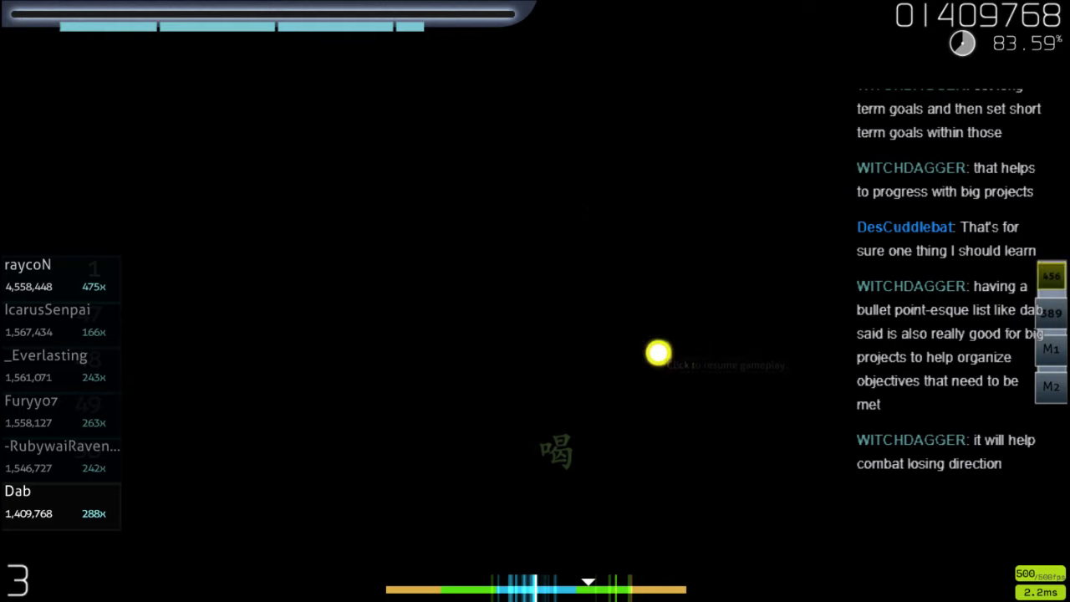
{"action": "key", "text": "z"}
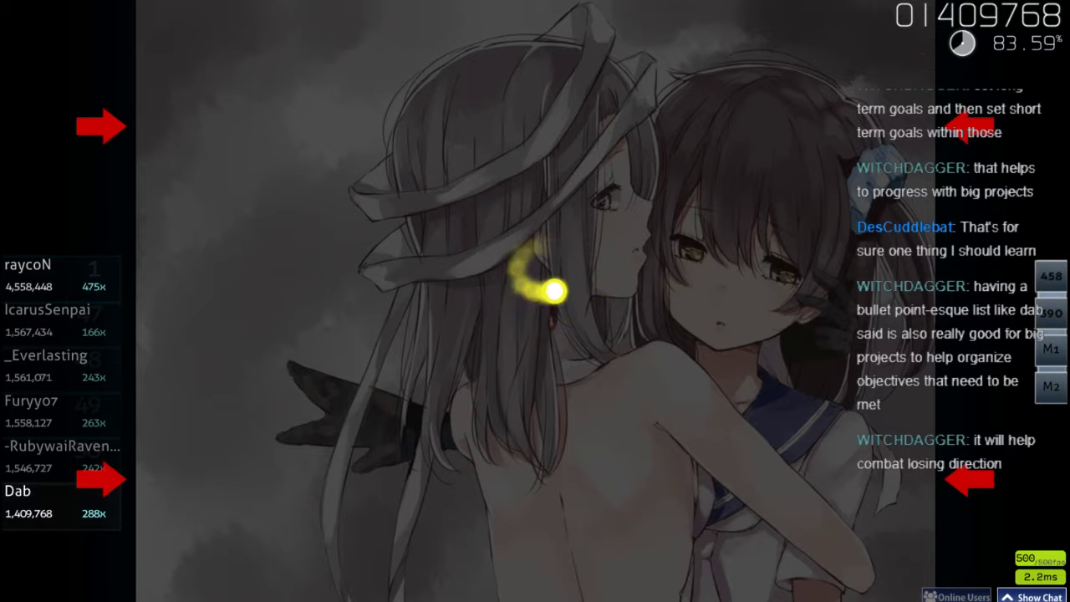
Hit the first slider after the break and the circles and sliders that follow
{"action": "key", "text": "z"}
{"action": "key", "text": "x"}
{"action": "key", "text": "z"}
{"action": "key", "text": "z"}
{"action": "key", "text": "z"}
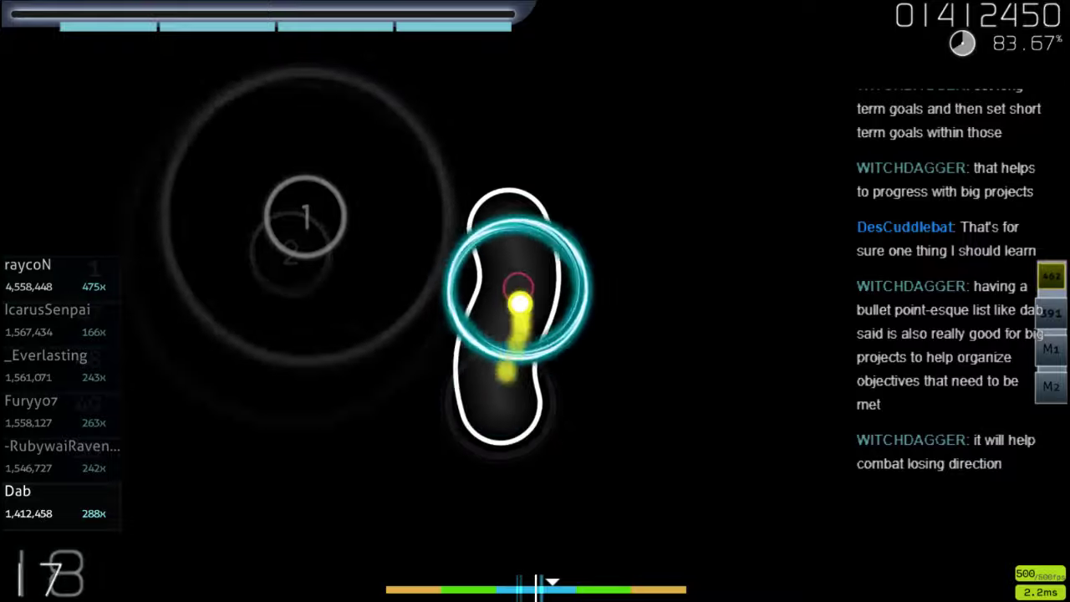
{"action": "key", "text": "z"}
{"action": "key", "text": "x"}
{"action": "key", "text": "z"}
{"action": "key", "text": "x"}
{"action": "key", "text": "z"}
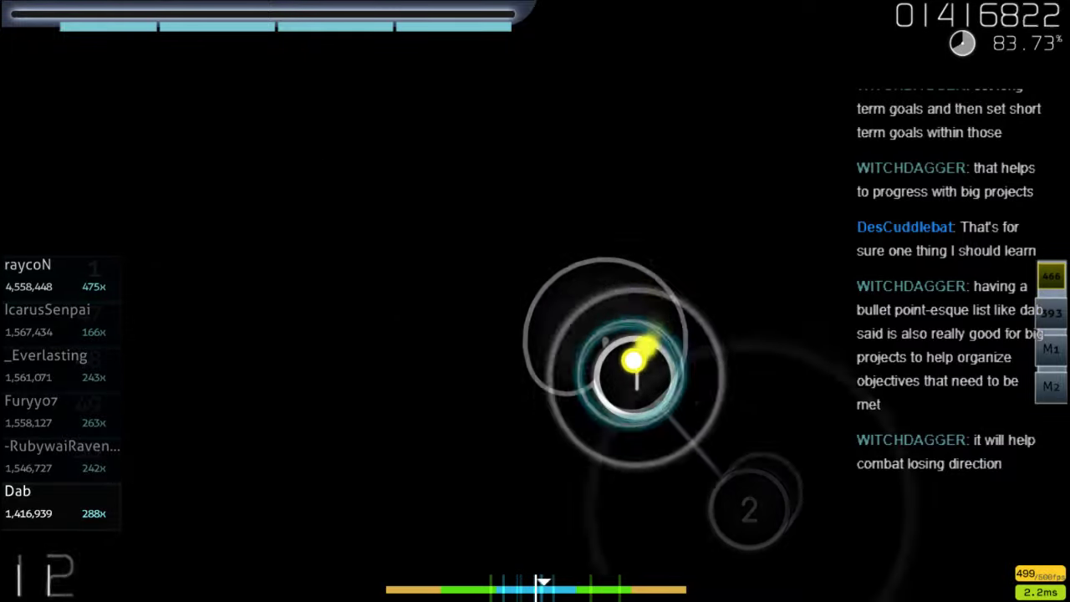
Hit the next circles in rhythm and hold through the curved sliders
{"action": "key", "text": "z"}
{"action": "key", "text": "x"}
{"action": "key", "text": "z"}
{"action": "key", "text": "z"}
{"action": "key", "text": "x"}
{"action": "key", "text": "z"}
{"action": "key", "text": "z"}
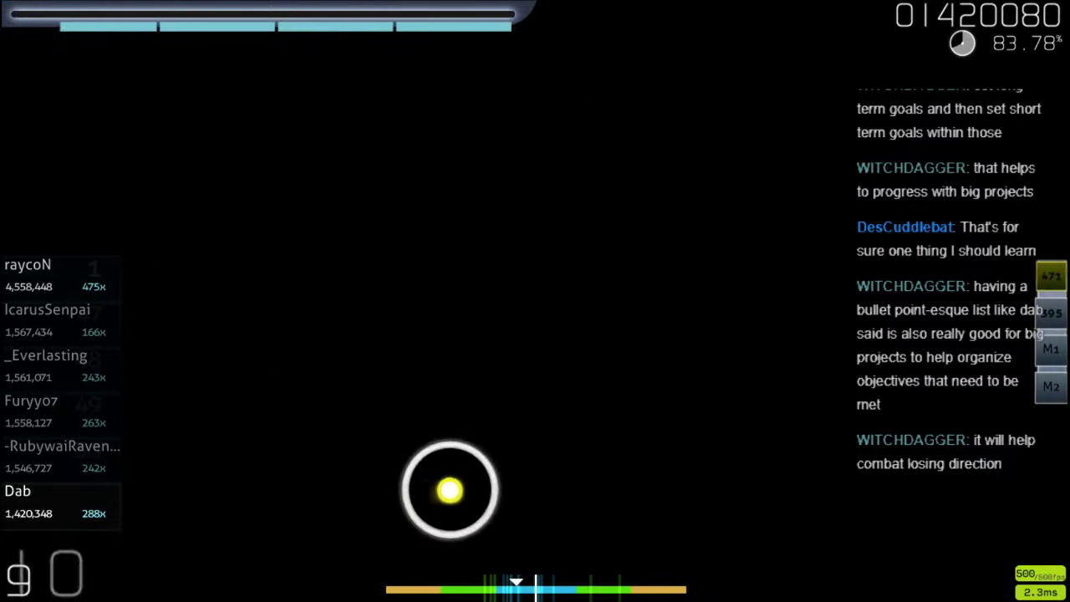
{"action": "key", "text": "z"}
{"action": "key", "text": "x"}
{"action": "key", "text": "z"}
{"action": "key", "text": "z"}
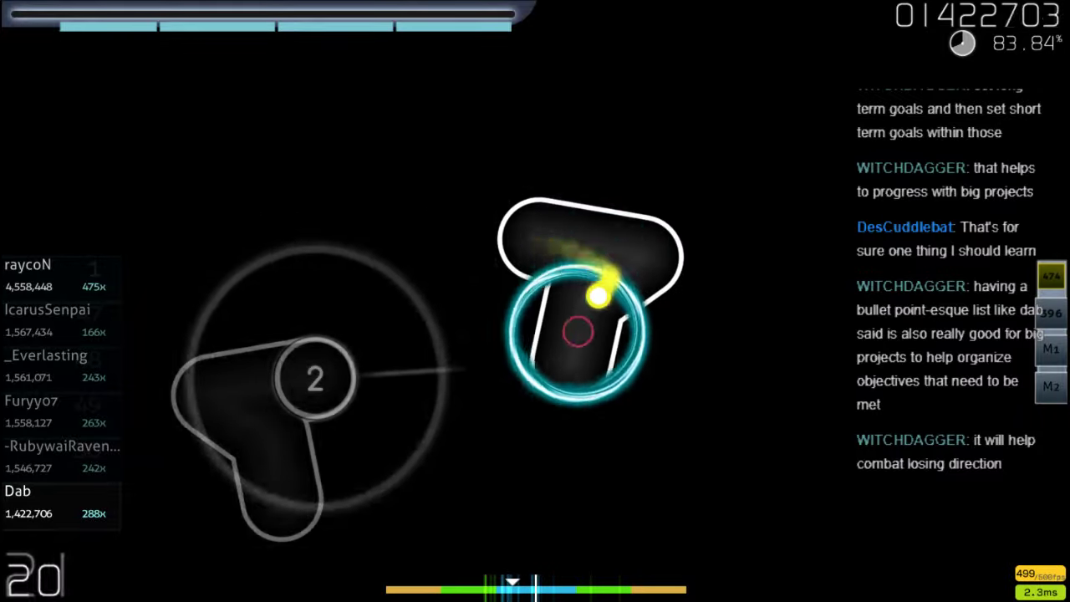
Start and hold the next several sliders without breaking the combo
{"action": "key", "text": "x"}
{"action": "key", "text": "z"}
{"action": "key", "text": "x"}
{"action": "key", "text": "z"}
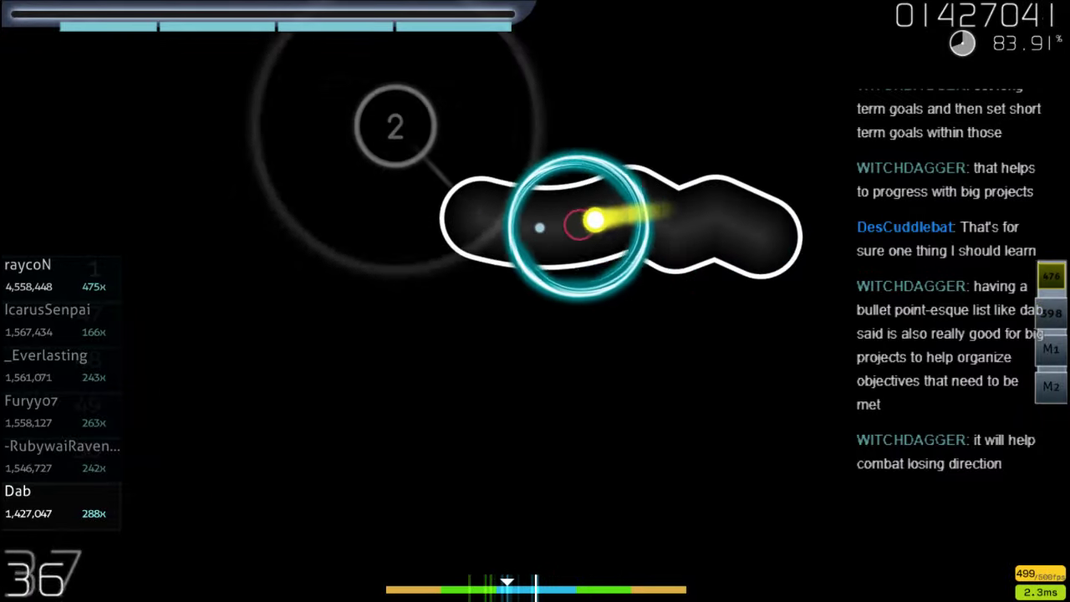
{"action": "key", "text": "x"}
{"action": "key", "text": "z"}
{"action": "key", "text": "x"}
{"action": "key", "text": "z"}
{"action": "key", "text": "x"}
{"action": "key", "text": "z"}
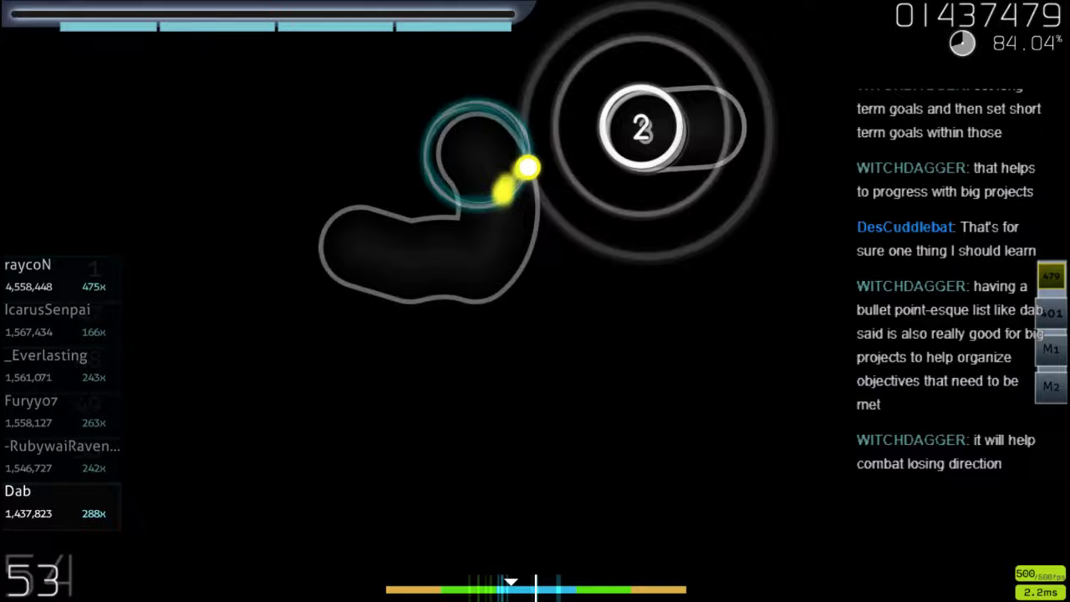
Clear the quick stream of circles
{"action": "key", "text": "z"}
{"action": "key", "text": "x"}
{"action": "key", "text": "z"}
{"action": "key", "text": "x"}
{"action": "key", "text": "z"}
{"action": "key", "text": "x"}
{"action": "key", "text": "z"}
{"action": "key", "text": "z"}
{"action": "key", "text": "x"}
{"action": "key", "text": "z"}
{"action": "key", "text": "x"}
{"action": "key", "text": "z"}
{"action": "key", "text": "x"}
{"action": "key", "text": "z"}
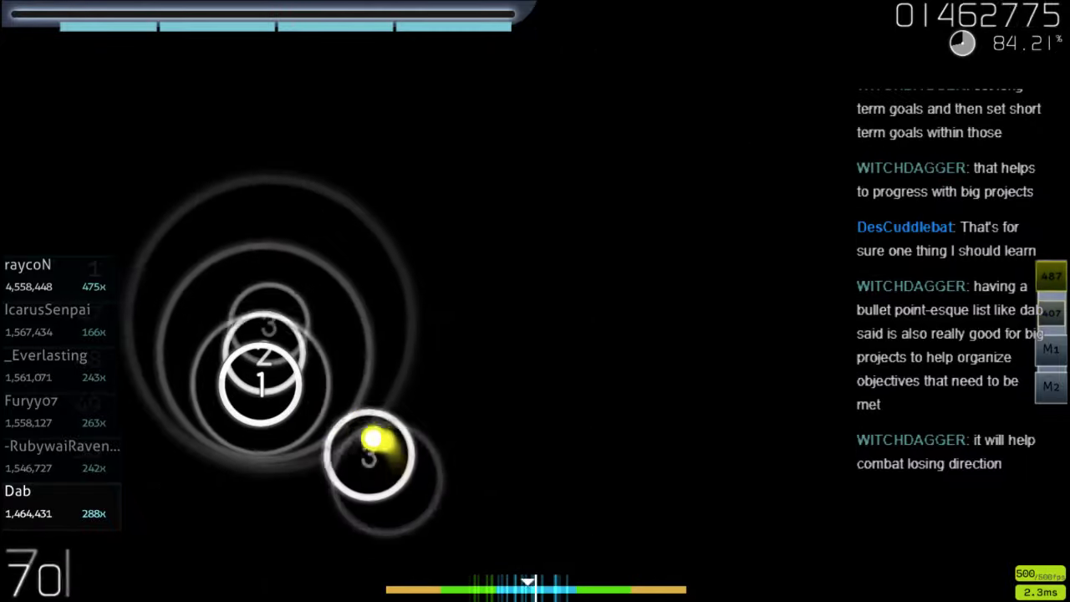
{"action": "key", "text": "z"}
{"action": "key", "text": "x"}
{"action": "key", "text": "z"}
Hit the following circles and sliders to extend the combo
{"action": "key", "text": "x"}
{"action": "key", "text": "z"}
{"action": "key", "text": "x"}
{"action": "key", "text": "z"}
{"action": "key", "text": "x"}
{"action": "key", "text": "z"}
{"action": "key", "text": "x"}
{"action": "key", "text": "z"}
{"action": "key", "text": "x"}
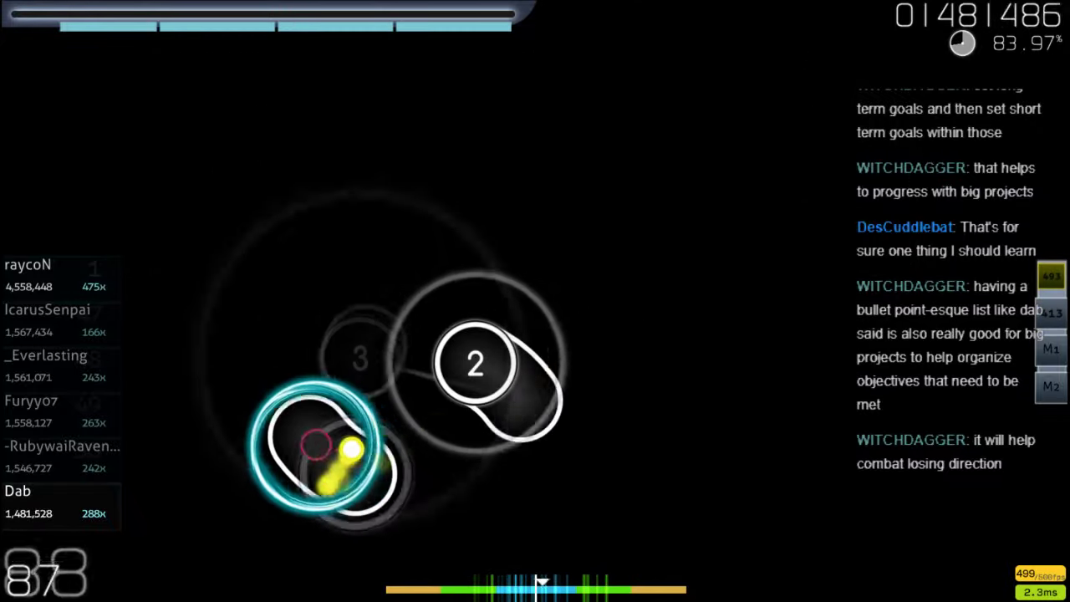
{"action": "key", "text": "z"}
{"action": "key", "text": "x"}
Push the combo past 100x
{"action": "key", "text": "z"}
{"action": "key", "text": "x"}
{"action": "key", "text": "z"}
{"action": "key", "text": "x"}
{"action": "key", "text": "z"}
{"action": "key", "text": "x"}
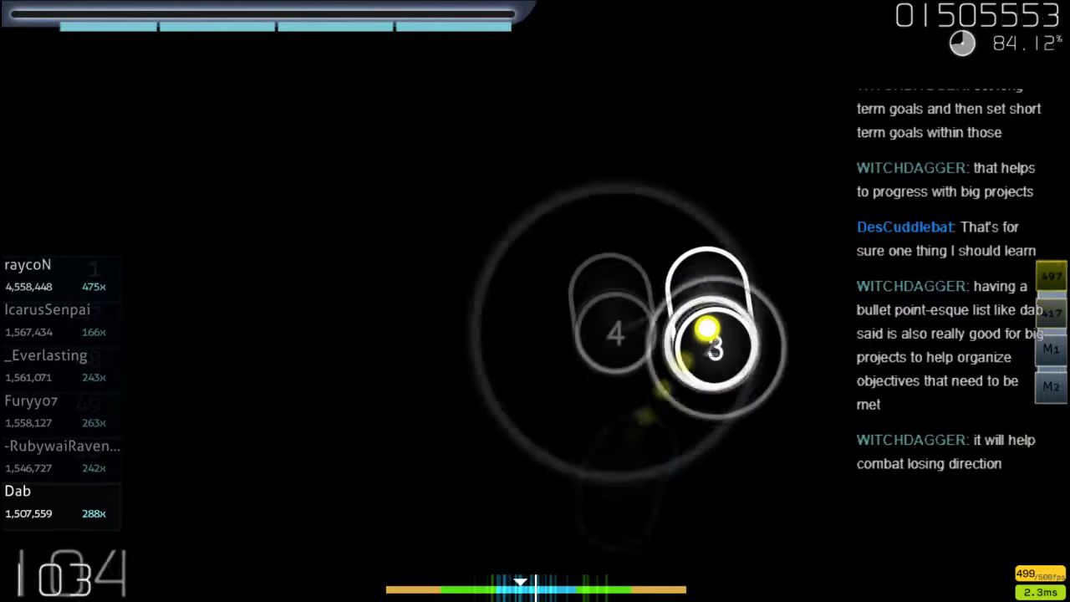
Hit the next run of circles and sliders
{"action": "key", "text": "z"}
{"action": "key", "text": "x"}
{"action": "key", "text": "z"}
{"action": "key", "text": "x"}
{"action": "key", "text": "z"}
{"action": "key", "text": "x"}
{"action": "key", "text": "z"}
{"action": "key", "text": "x"}
{"action": "key", "text": "z"}
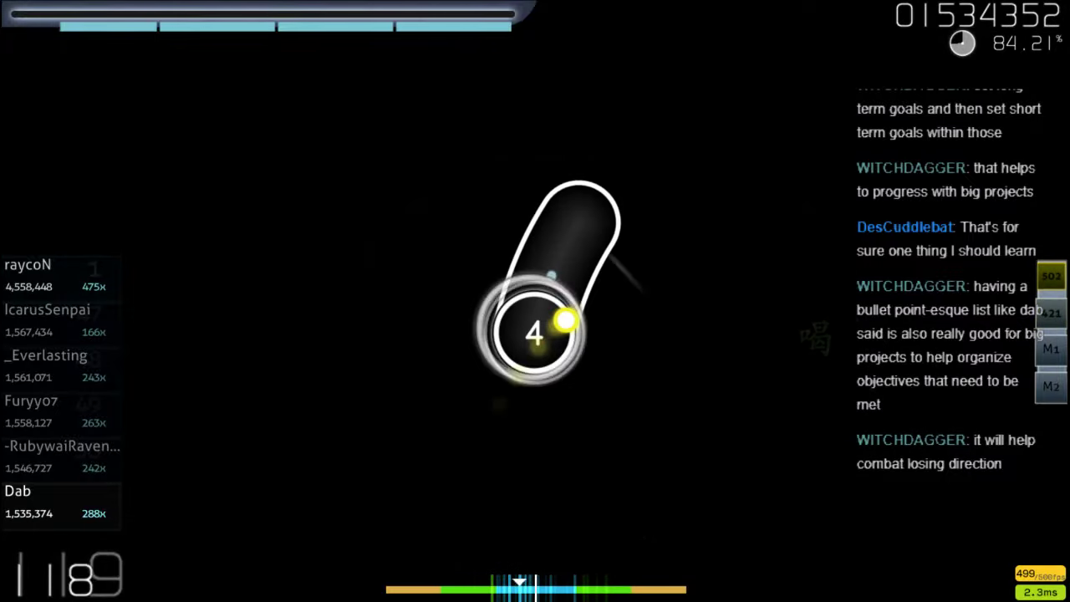
{"action": "key", "text": "z"}
{"action": "key", "text": "x"}
Keep hitting the upcoming sliders to grow the combo
{"action": "key", "text": "z"}
{"action": "key", "text": "x"}
{"action": "key", "text": "z"}
{"action": "key", "text": "x"}
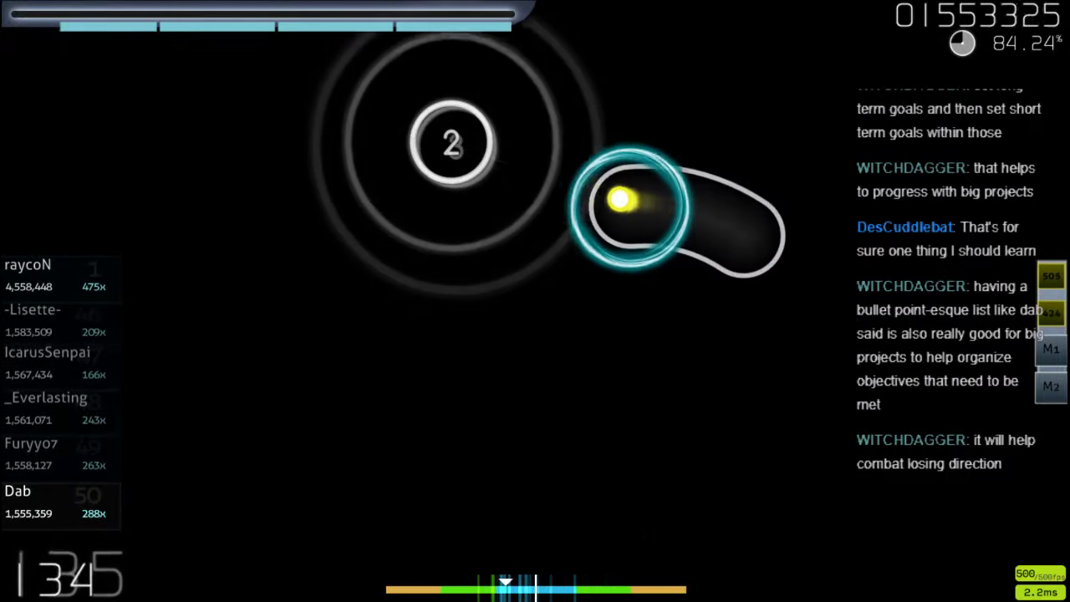
{"action": "key", "text": "z"}
{"action": "key", "text": "x"}
{"action": "key", "text": "z"}
{"action": "key", "text": "x"}
{"action": "key", "text": "z"}
{"action": "key", "text": "x"}
{"action": "key", "text": "z"}
{"action": "key", "text": "z"}
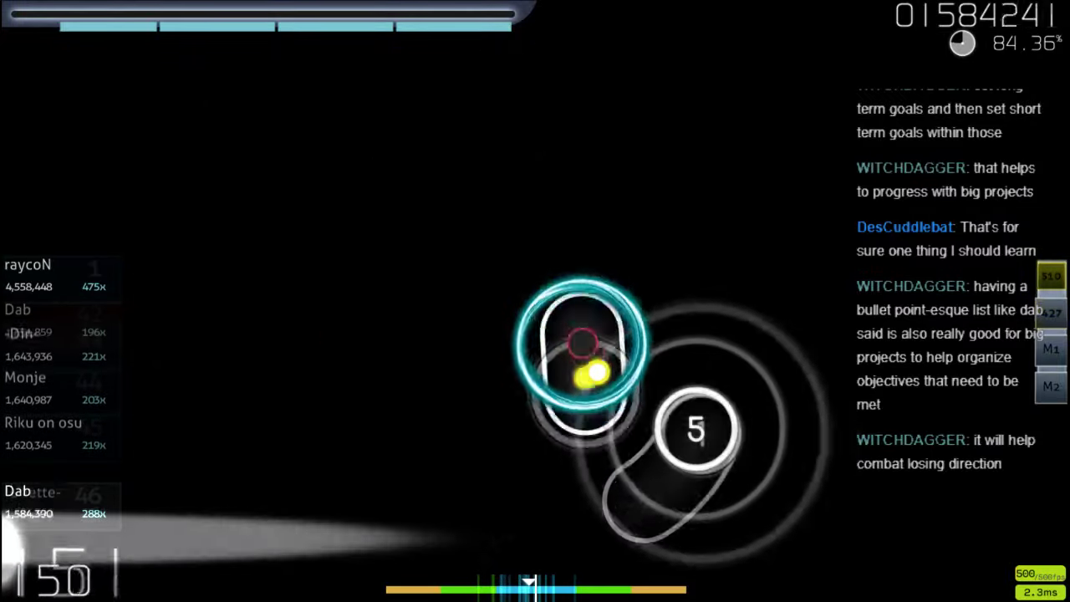
Hit the sliders and circles on the beat
{"action": "key", "text": "z"}
{"action": "key", "text": "x"}
{"action": "key", "text": "z"}
{"action": "key", "text": "x"}
{"action": "key", "text": "z"}
{"action": "key", "text": "x"}
{"action": "key", "text": "z"}
{"action": "key", "text": "x"}
{"action": "key", "text": "z"}
{"action": "key", "text": "x"}
{"action": "key", "text": "z"}
{"action": "key", "text": "x"}
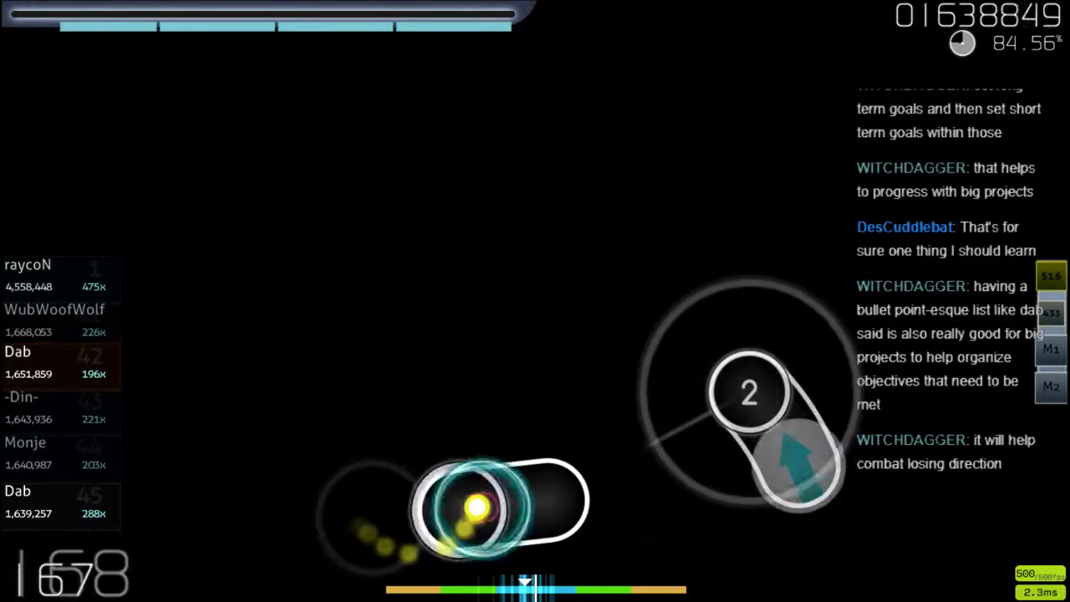
{"action": "key", "text": "z"}
{"action": "key", "text": "x"}
{"action": "key", "text": "z"}
Hit circles and hold sliders, pushing the combo past 200x
{"action": "key", "text": "x"}
{"action": "key", "text": "z"}
{"action": "key", "text": "x"}
{"action": "key", "text": "z"}
{"action": "key", "text": "x"}
{"action": "key", "text": "z"}
{"action": "key", "text": "x"}
{"action": "key", "text": "z"}
{"action": "key", "text": "x"}
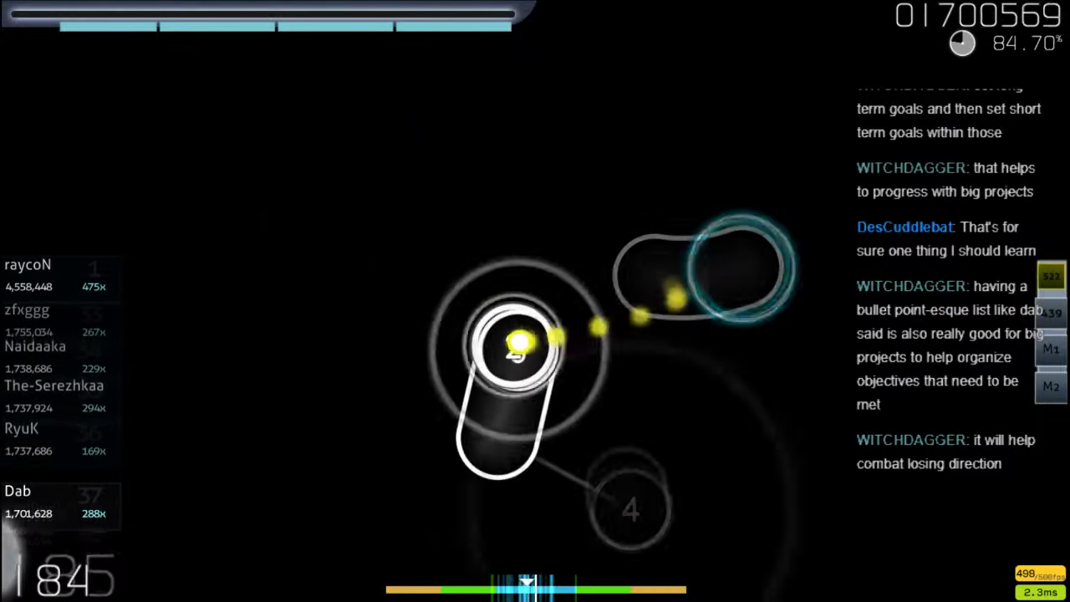
{"action": "key", "text": "z"}
{"action": "key", "text": "x"}
{"action": "key", "text": "z"}
{"action": "key", "text": "x"}
{"action": "key", "text": "z"}
{"action": "key", "text": "x"}
{"action": "key", "text": "z"}
{"action": "key", "text": "x"}
{"action": "key", "text": "z"}
{"action": "key", "text": "x"}
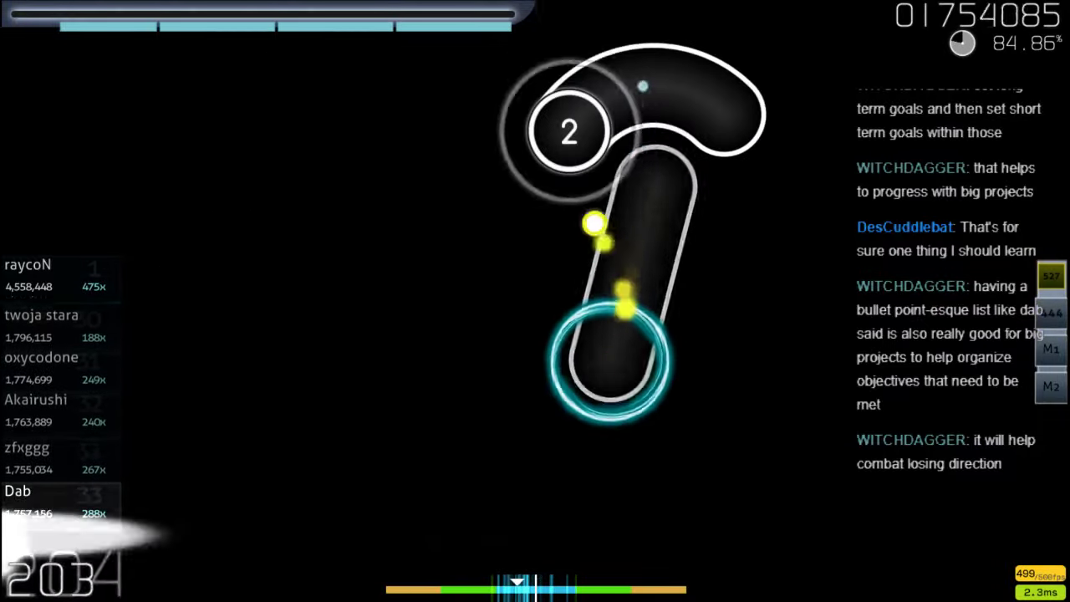
{"action": "key", "text": "x"}
Finish the slider, hit circles 3 and 4, then the short stream
{"action": "key", "text": "z"}
{"action": "key", "text": "x"}
{"action": "key", "text": "z"}
{"action": "key", "text": "x"}
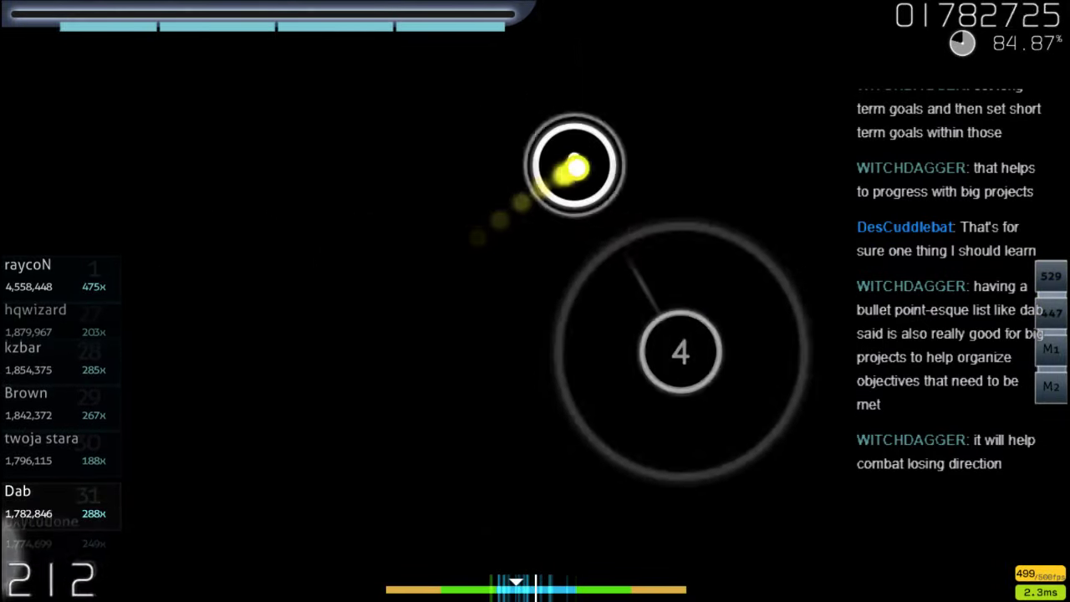
{"action": "key", "text": "z"}
{"action": "key", "text": "x"}
{"action": "key", "text": "z"}
{"action": "key", "text": "x"}
{"action": "key", "text": "z"}
{"action": "key", "text": "x"}
{"action": "key", "text": "z"}
{"action": "key", "text": "x"}
{"action": "key", "text": "z"}
{"action": "key", "text": "x"}
{"action": "key", "text": "z"}
{"action": "key", "text": "x"}
{"action": "key", "text": "z"}
{"action": "key", "text": "x"}
{"action": "key", "text": "z"}
{"action": "key", "text": "x"}
{"action": "key", "text": "z"}
{"action": "key", "text": "x"}
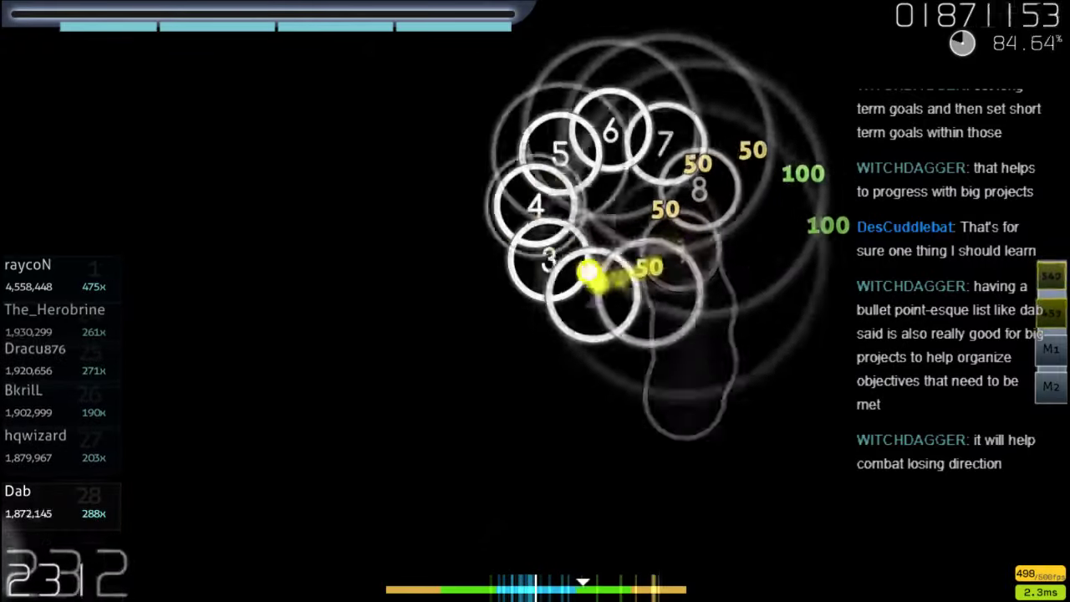
{"action": "key", "text": "z"}
{"action": "key", "text": "x"}
{"action": "key", "text": "z"}
{"action": "key", "text": "x"}
{"action": "key", "text": "z"}
Hit the next circles and sliders in time
{"action": "key", "text": "x"}
{"action": "key", "text": "z"}
{"action": "key", "text": "x"}
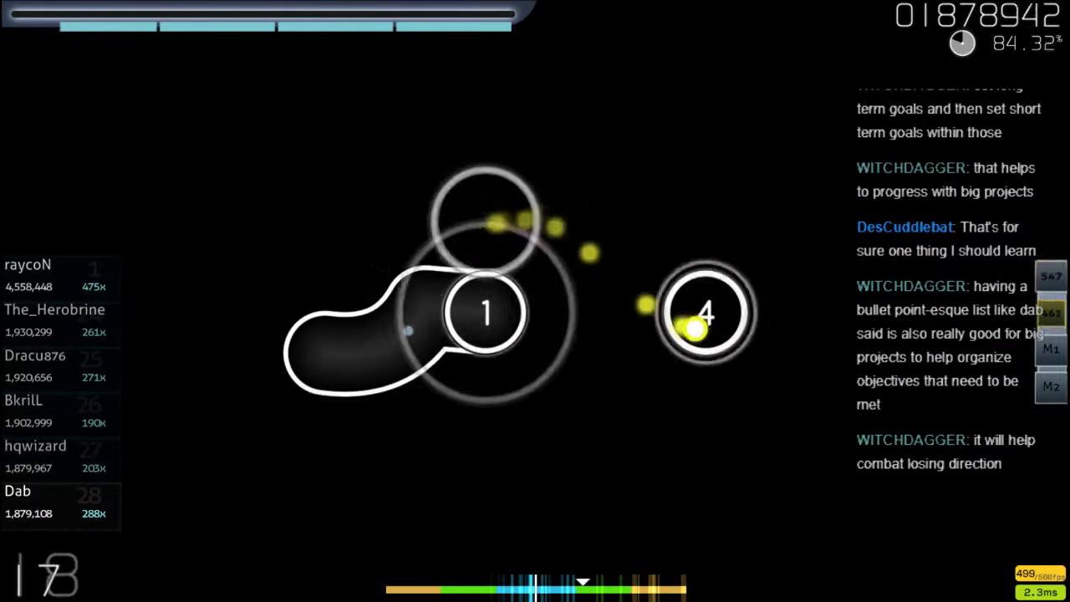
{"action": "key", "text": "z"}
{"action": "key", "text": "x"}
{"action": "key", "text": "z"}
{"action": "key", "text": "x"}
{"action": "key", "text": "z"}
{"action": "key", "text": "x"}
{"action": "key", "text": "z"}
{"action": "key", "text": "x"}
{"action": "key", "text": "z"}
{"action": "key", "text": "x"}
{"action": "key", "text": "z"}
{"action": "key", "text": "x"}
{"action": "key", "text": "z"}
{"action": "key", "text": "x"}
{"action": "key", "text": "z"}
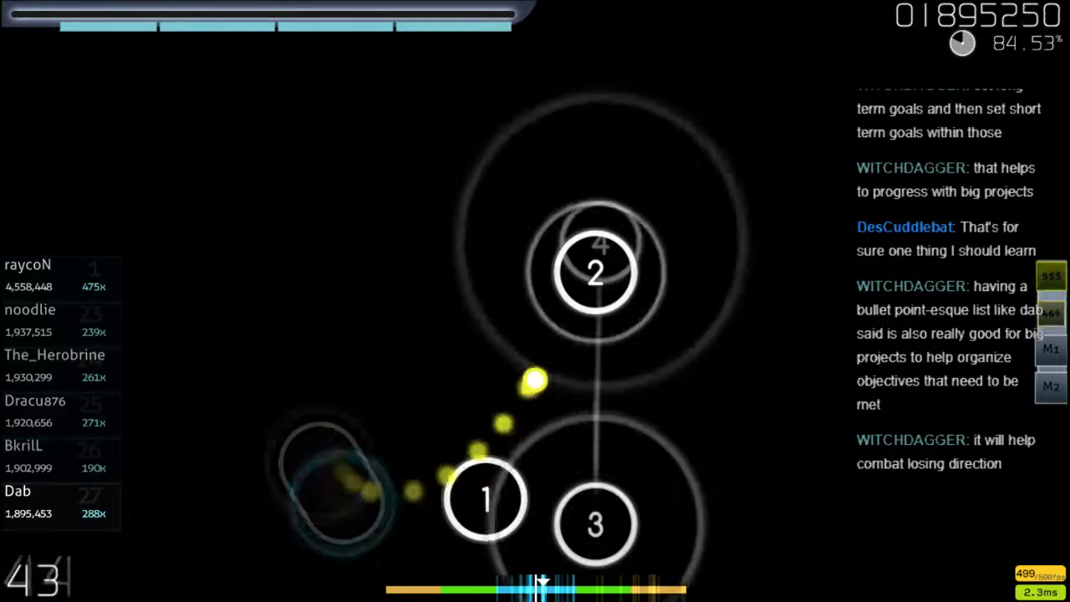
{"action": "key", "text": "x"}
{"action": "key", "text": "z"}
{"action": "key", "text": "x"}
{"action": "key", "text": "z"}
Hold the sliders, then hit circles 1, 2 and 3
{"action": "key", "text": "z"}
{"action": "key", "text": "x"}
{"action": "key", "text": "z"}
{"action": "key", "text": "x"}
{"action": "key", "text": "z"}
{"action": "key", "text": "x"}
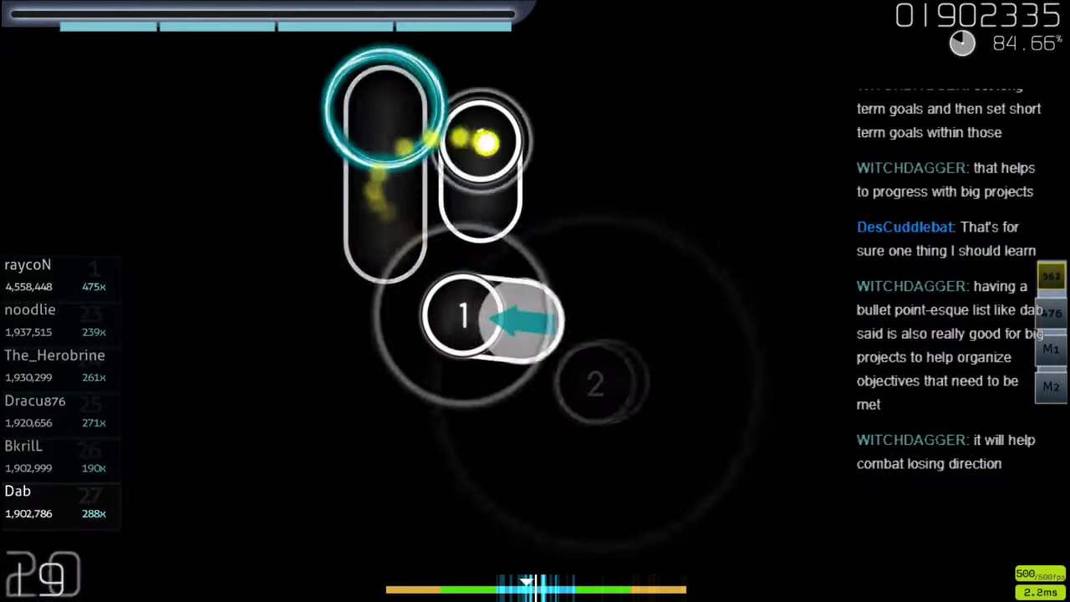
{"action": "key", "text": "z"}
{"action": "key", "text": "x"}
{"action": "key", "text": "z"}
{"action": "key", "text": "x"}
{"action": "key", "text": "z"}
{"action": "key", "text": "x"}
{"action": "key", "text": "z"}
{"action": "key", "text": "x"}
{"action": "key", "text": "z"}
{"action": "key", "text": "x"}
{"action": "key", "text": "z"}
{"action": "key", "text": "x"}
{"action": "key", "text": "z"}
{"action": "key", "text": "x"}
{"action": "key", "text": "z"}
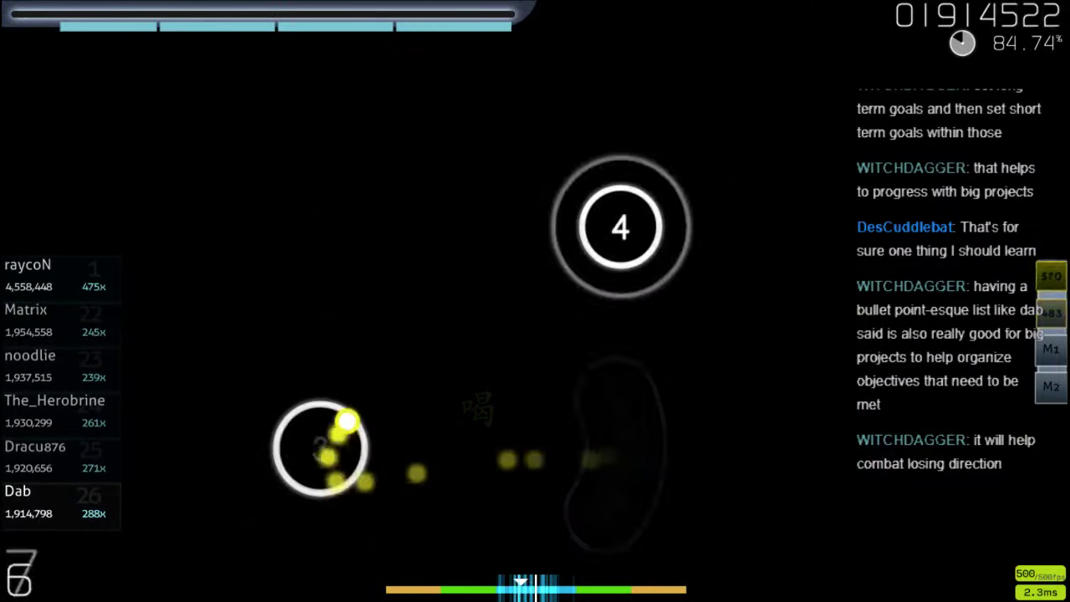
Clear the upcoming circles and sliders
{"action": "key", "text": "z"}
{"action": "key", "text": "x"}
{"action": "key", "text": "z"}
{"action": "key", "text": "x"}
{"action": "key", "text": "z"}
{"action": "key", "text": "x"}
{"action": "key", "text": "z"}
{"action": "key", "text": "x"}
{"action": "key", "text": "z"}
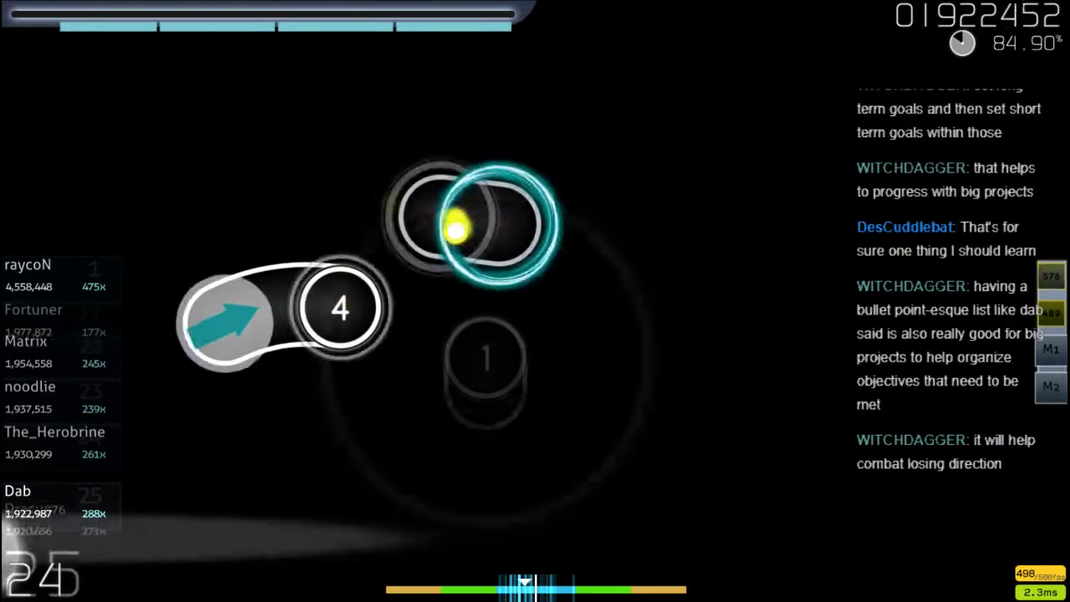
{"action": "key", "text": "x"}
{"action": "key", "text": "z"}
{"action": "key", "text": "x"}
{"action": "key", "text": "z"}
{"action": "key", "text": "z"}
{"action": "key", "text": "x"}
{"action": "key", "text": "z"}
{"action": "key", "text": "x"}
{"action": "key", "text": "z"}
{"action": "key", "text": "x"}
{"action": "key", "text": "z"}
{"action": "key", "text": "x"}
{"action": "key", "text": "z"}
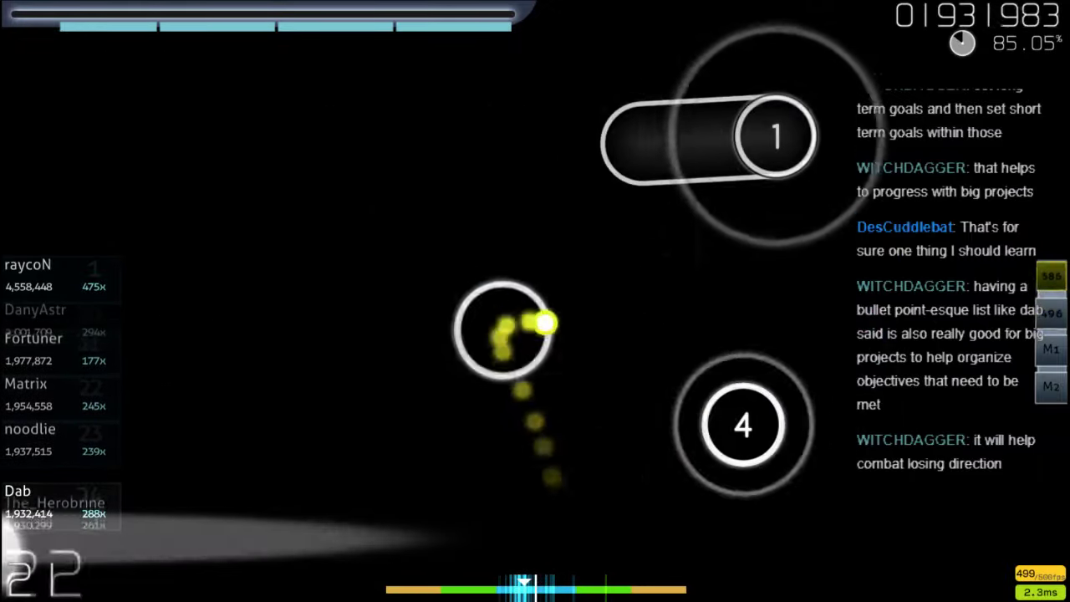
{"action": "key", "text": "x"}
{"action": "key", "text": "z"}
{"action": "key", "text": "x"}
Hit circles 1 to 3 on the beat and the sliders after them
{"action": "key", "text": "z"}
{"action": "key", "text": "x"}
{"action": "key", "text": "z"}
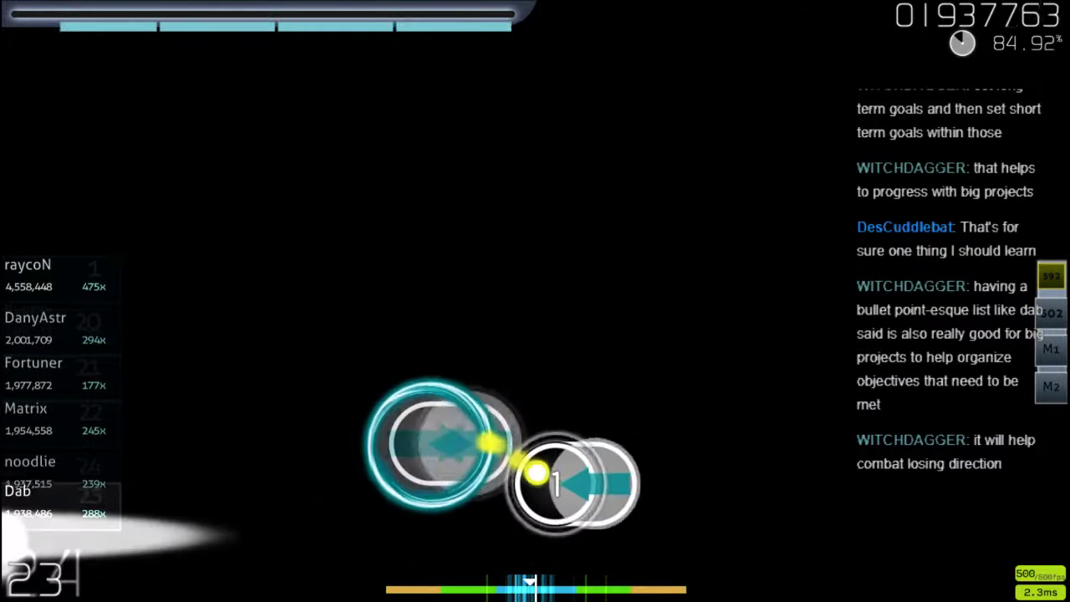
{"action": "key", "text": "z"}
{"action": "key", "text": "x"}
{"action": "key", "text": "z"}
{"action": "key", "text": "x"}
Extend the combo through more circles and sliders, ending on circles 4 and 5
{"action": "key", "text": "z"}
{"action": "key", "text": "x"}
{"action": "key", "text": "z"}
{"action": "key", "text": "x"}
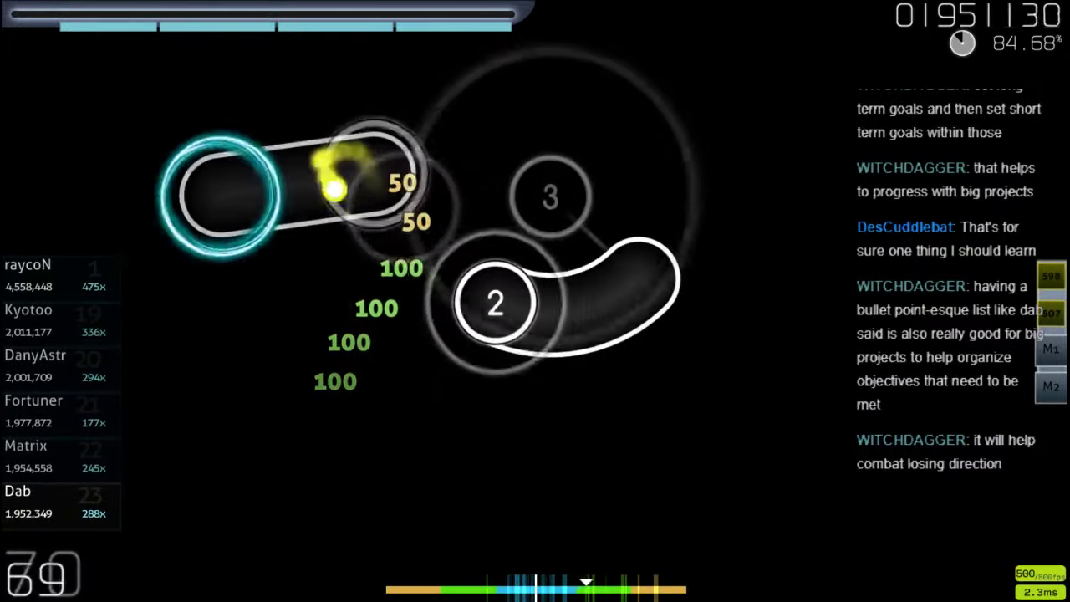
{"action": "key", "text": "z"}
{"action": "key", "text": "x"}
{"action": "key", "text": "z"}
{"action": "key", "text": "x"}
{"action": "key", "text": "z"}
{"action": "key", "text": "x"}
{"action": "key", "text": "z"}
{"action": "key", "text": "x"}
{"action": "key", "text": "z"}
{"action": "key", "text": "x"}
{"action": "key", "text": "z"}
{"action": "key", "text": "x"}
{"action": "key", "text": "z"}
{"action": "key", "text": "x"}
{"action": "key", "text": "z"}
{"action": "key", "text": "x"}
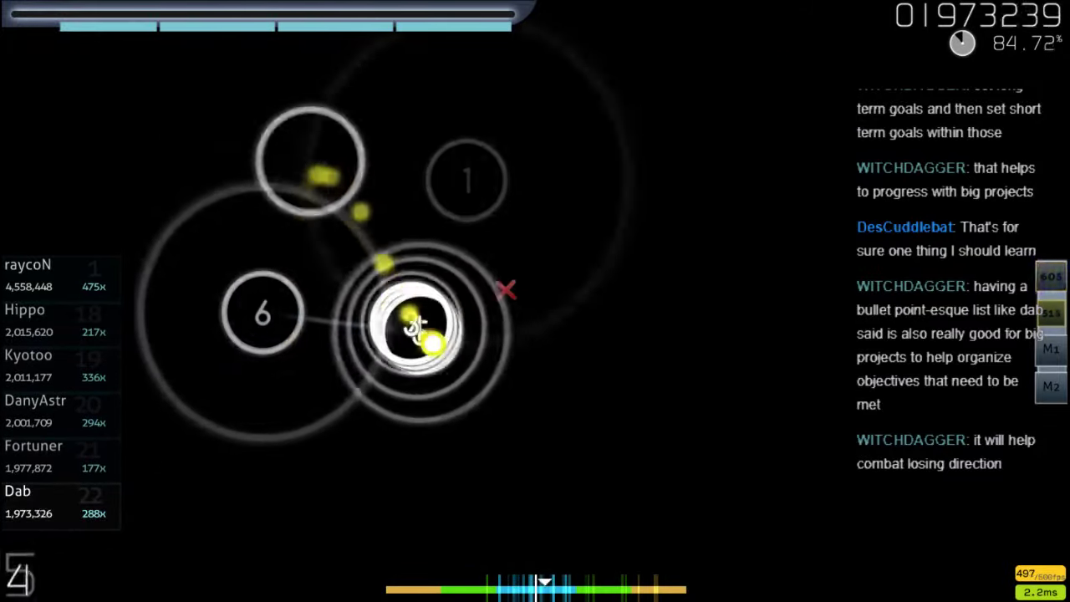
Recover from the miss by clearing the next circles and sliders
{"action": "key", "text": "z"}
{"action": "key", "text": "x"}
{"action": "key", "text": "z"}
{"action": "key", "text": "x"}
{"action": "key", "text": "z"}
{"action": "key", "text": "x"}
{"action": "key", "text": "z"}
{"action": "key", "text": "x"}
{"action": "key", "text": "z"}
{"action": "key", "text": "x"}
{"action": "key", "text": "z"}
{"action": "key", "text": "x"}
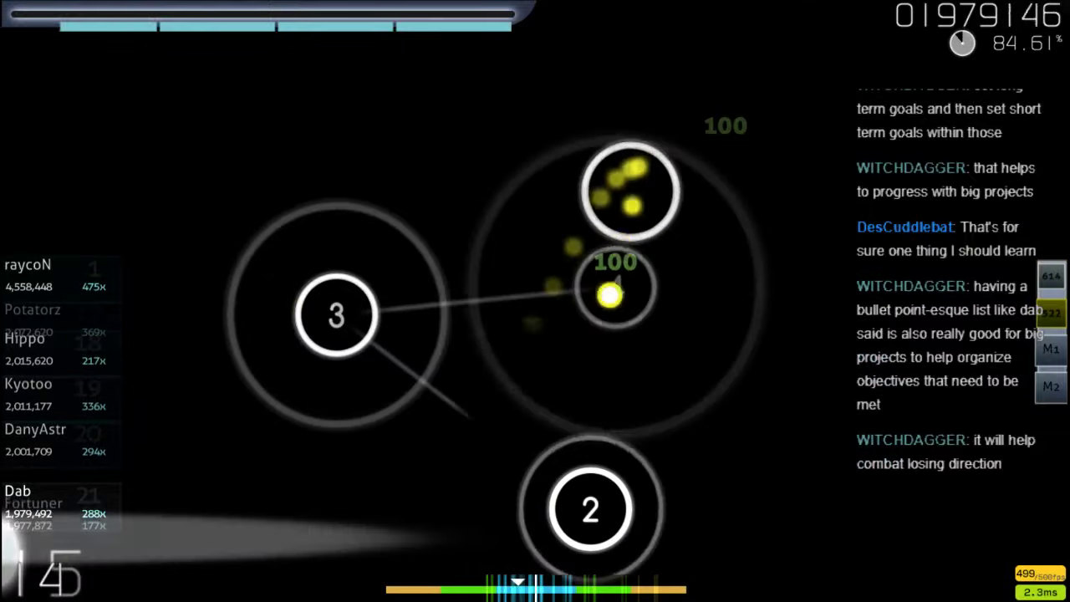
{"action": "key", "text": "z"}
{"action": "key", "text": "x"}
{"action": "key", "text": "z"}
Hit the next group of sliders and circles
{"action": "key", "text": "z"}
{"action": "key", "text": "x"}
{"action": "key", "text": "z"}
{"action": "key", "text": "x"}
{"action": "key", "text": "z"}
{"action": "key", "text": "x"}
{"action": "key", "text": "z"}
{"action": "key", "text": "x"}
{"action": "key", "text": "z"}
{"action": "key", "text": "x"}
{"action": "key", "text": "z"}
{"action": "key", "text": "x"}
{"action": "key", "text": "z"}
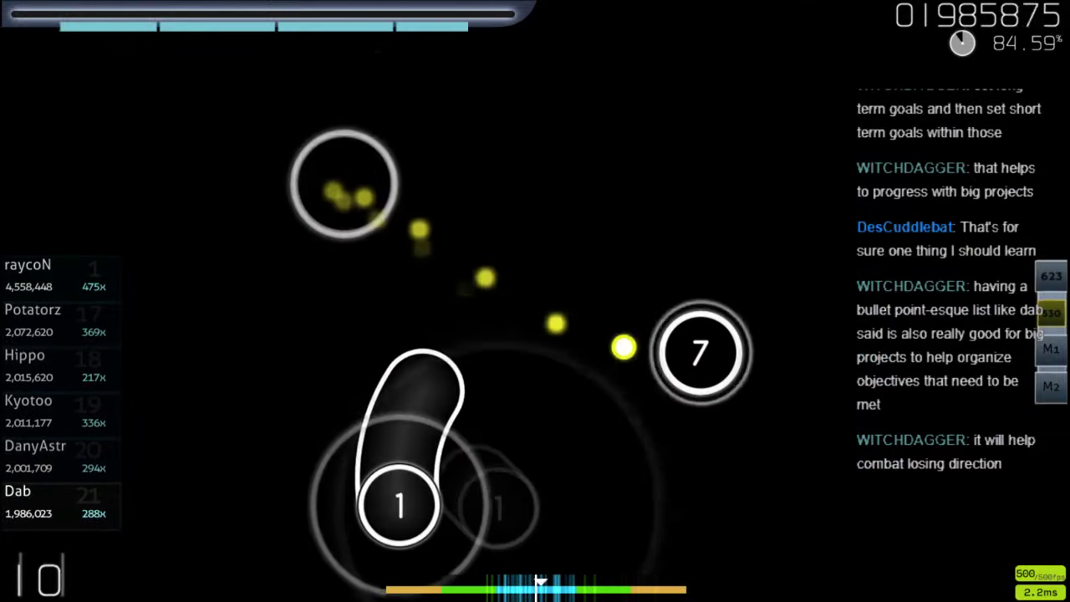
Rebuild the combo on the following sliders and circles
{"action": "key", "text": "z"}
{"action": "key", "text": "x"}
{"action": "key", "text": "z"}
{"action": "key", "text": "x"}
{"action": "key", "text": "z"}
{"action": "key", "text": "x"}
{"action": "key", "text": "z"}
{"action": "key", "text": "x"}
{"action": "key", "text": "z"}
{"action": "key", "text": "x"}
{"action": "key", "text": "z"}
{"action": "key", "text": "x"}
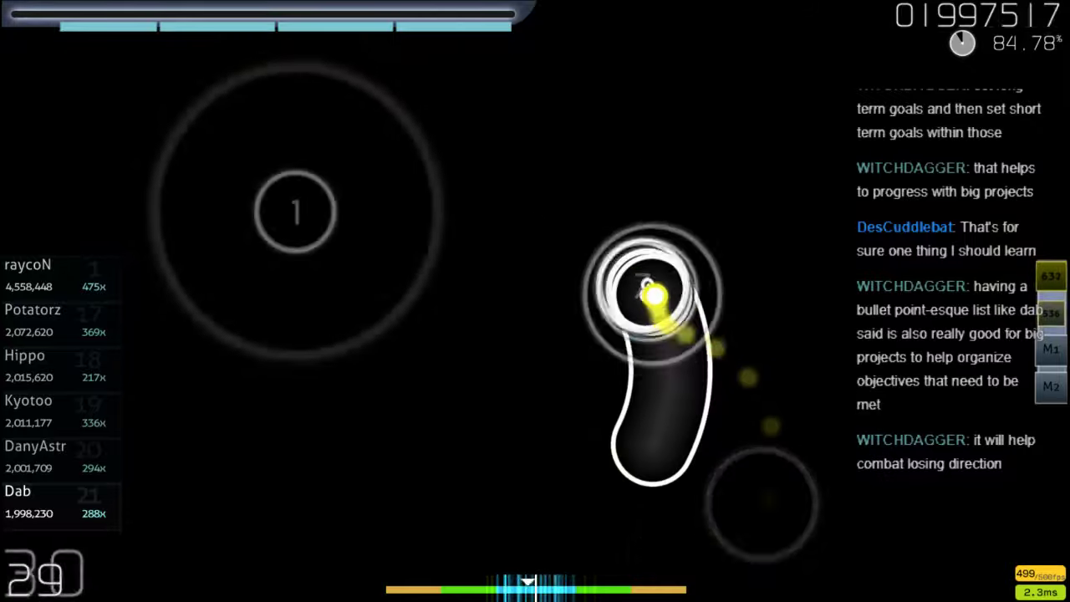
{"action": "key", "text": "z"}
{"action": "key", "text": "x"}
{"action": "key", "text": "z"}
Hit the following circles and sliders in rhythm
{"action": "key", "text": "z"}
{"action": "key", "text": "x"}
{"action": "key", "text": "z"}
{"action": "key", "text": "x"}
{"action": "key", "text": "z"}
{"action": "key", "text": "x"}
{"action": "key", "text": "z"}
{"action": "key", "text": "x"}
{"action": "key", "text": "z"}
{"action": "key", "text": "x"}
{"action": "key", "text": "z"}
{"action": "key", "text": "x"}
{"action": "key", "text": "z"}
{"action": "key", "text": "x"}
{"action": "key", "text": "z"}
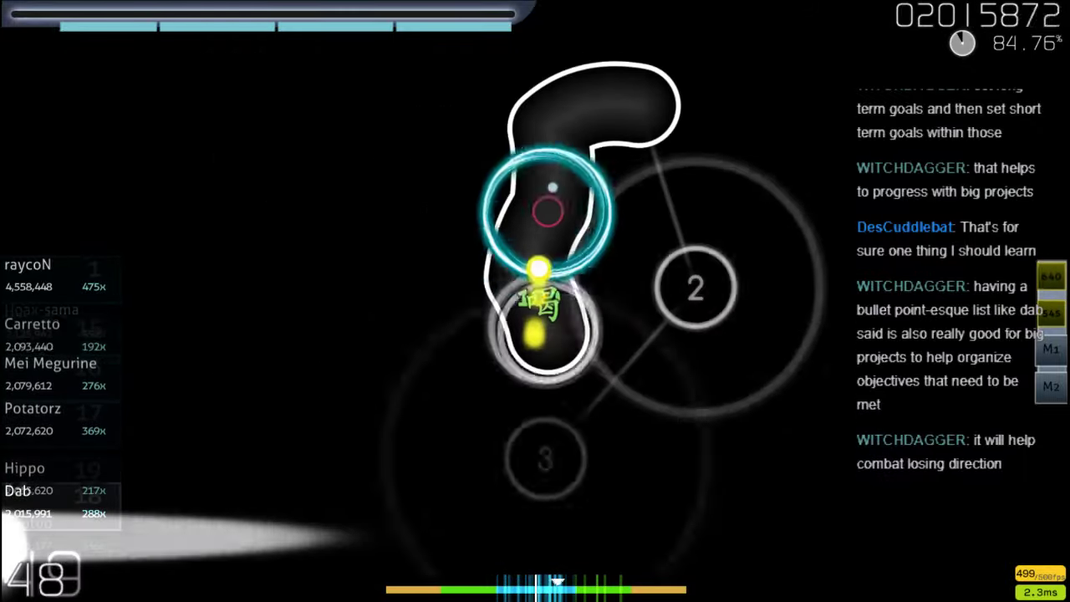
{"action": "key", "text": "z"}
{"action": "key", "text": "x"}
{"action": "key", "text": "z"}
{"action": "key", "text": "x"}
{"action": "key", "text": "z"}
{"action": "key", "text": "x"}
Hit the jumping circles and sliders, then the circle cluster
{"action": "key", "text": "z"}
{"action": "key", "text": "x"}
{"action": "key", "text": "x"}
{"action": "key", "text": "z"}
{"action": "key", "text": "x"}
{"action": "key", "text": "x"}
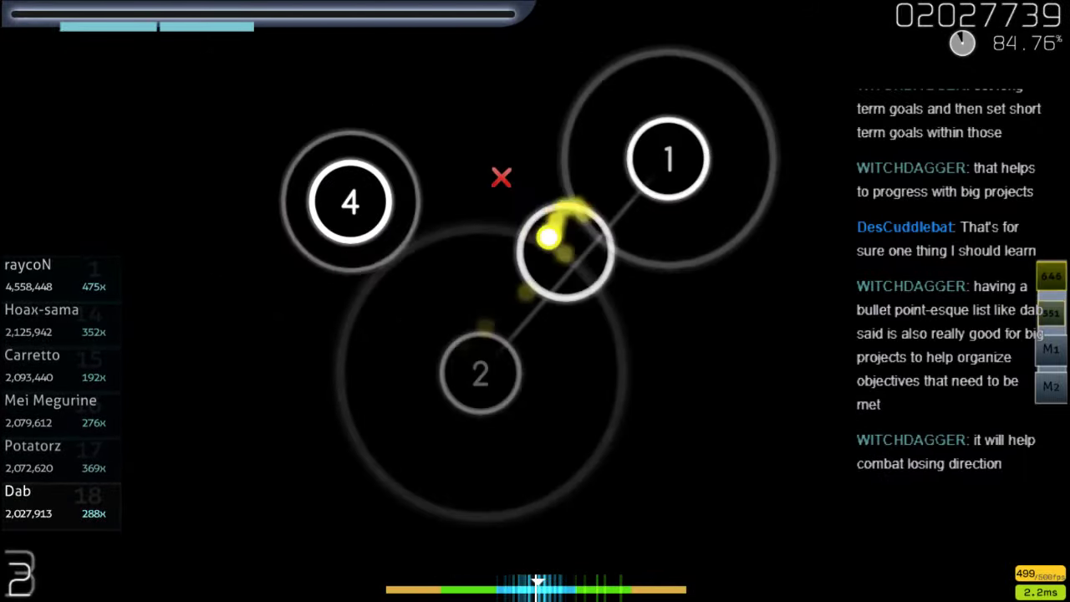
{"action": "key", "text": "z"}
{"action": "key", "text": "x"}
{"action": "key", "text": "x"}
{"action": "key", "text": "z"}
{"action": "key", "text": "x"}
{"action": "key", "text": "z"}
{"action": "key", "text": "x"}
{"action": "key", "text": "z"}
{"action": "key", "text": "x"}
{"action": "key", "text": "z"}
{"action": "key", "text": "x"}
{"action": "key", "text": "z"}
{"action": "key", "text": "x"}
{"action": "key", "text": "z"}
{"action": "key", "text": "x"}
{"action": "key", "text": "z"}
{"action": "key", "text": "x"}
{"action": "key", "text": "z"}
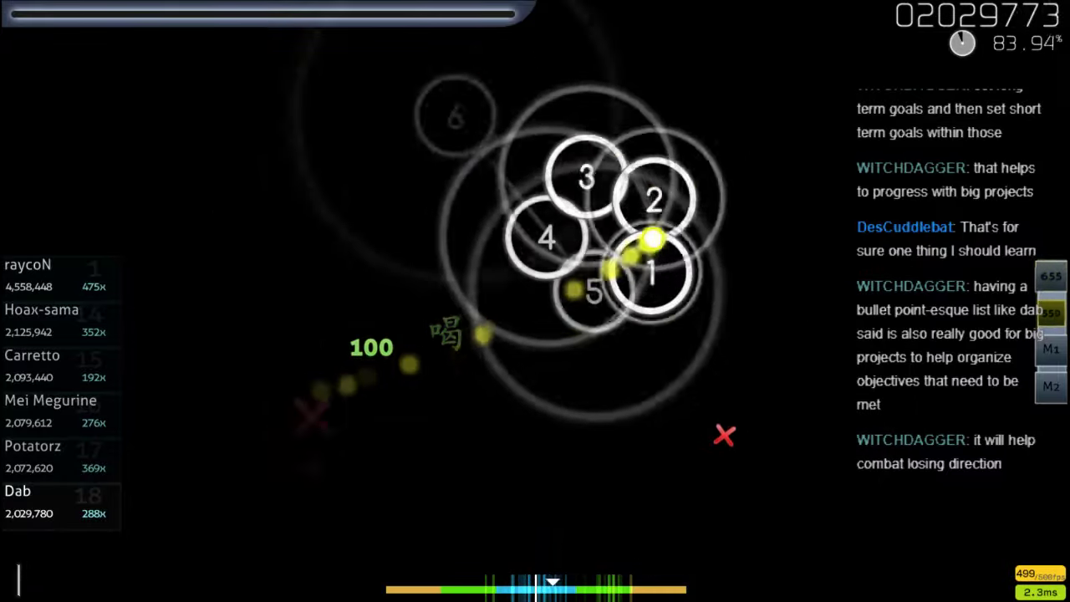
{"action": "key", "text": "x"}
{"action": "key", "text": "z"}
{"action": "key", "text": "x"}
{"action": "key", "text": "z"}
Hold through the two sliders, then hit the sliders and circles that follow
{"action": "key", "text": "z"}
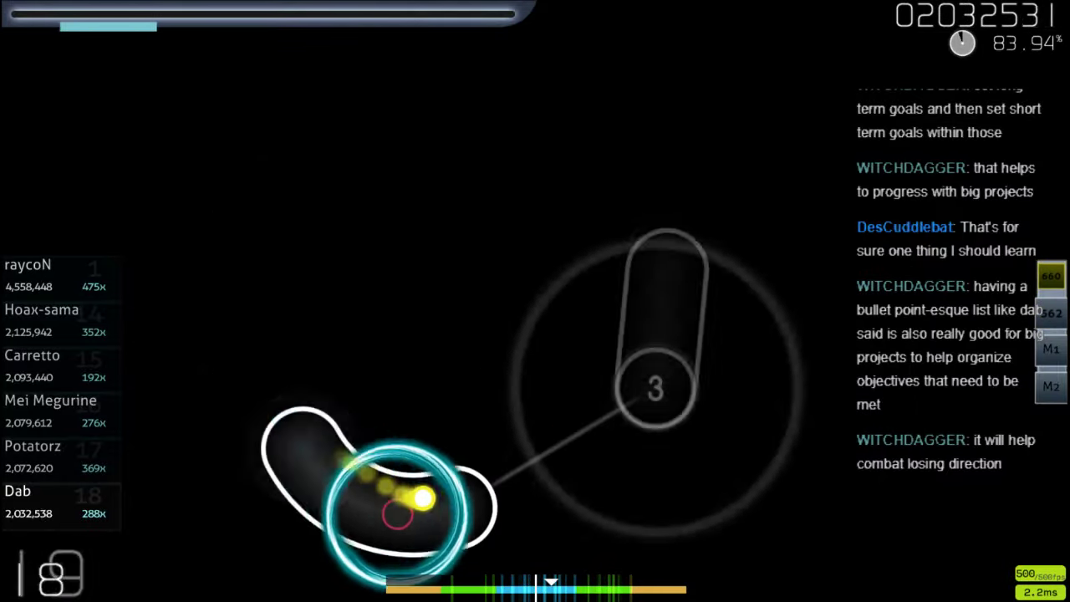
{"action": "key", "text": "z"}
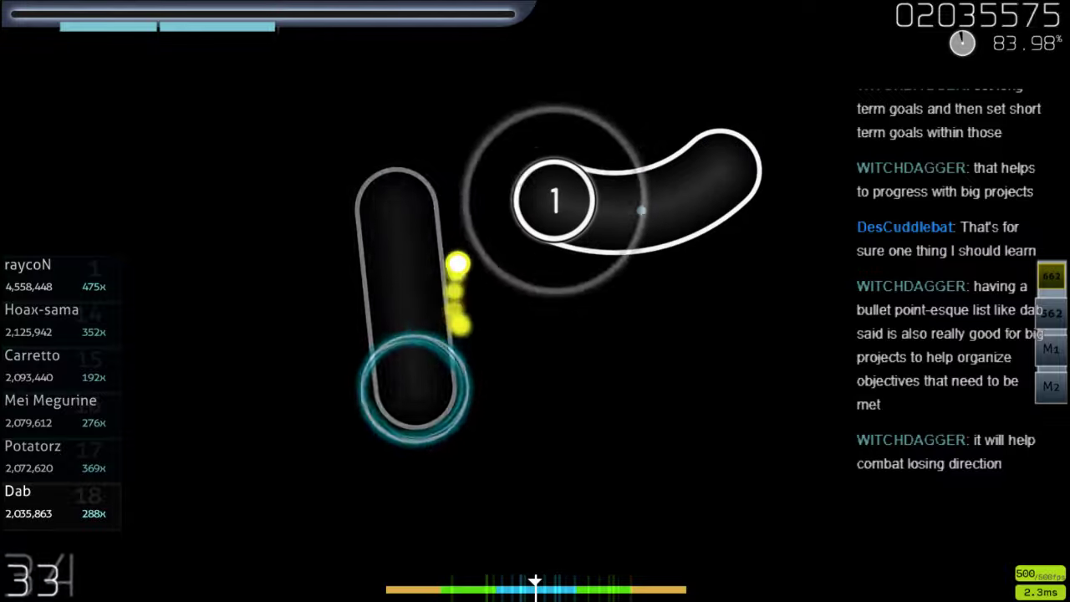
{"action": "key", "text": "z"}
{"action": "key", "text": "z"}
{"action": "key", "text": "z"}
{"action": "key", "text": "z"}
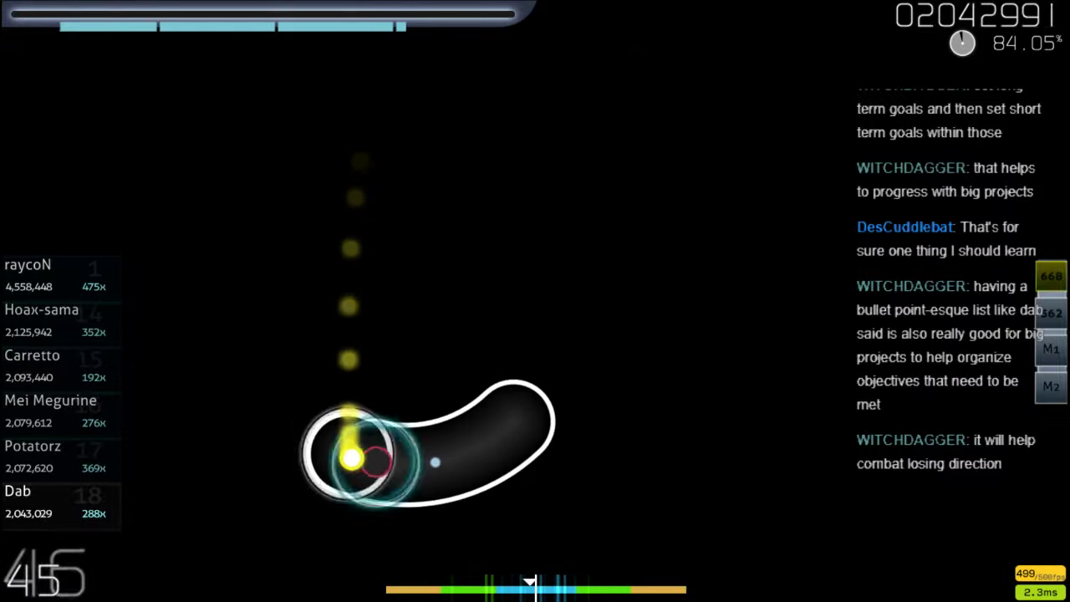
{"action": "key", "text": "z"}
{"action": "key", "text": "z"}
{"action": "key", "text": "z"}
{"action": "key", "text": "x"}
{"action": "key", "text": "z"}
{"action": "key", "text": "z"}
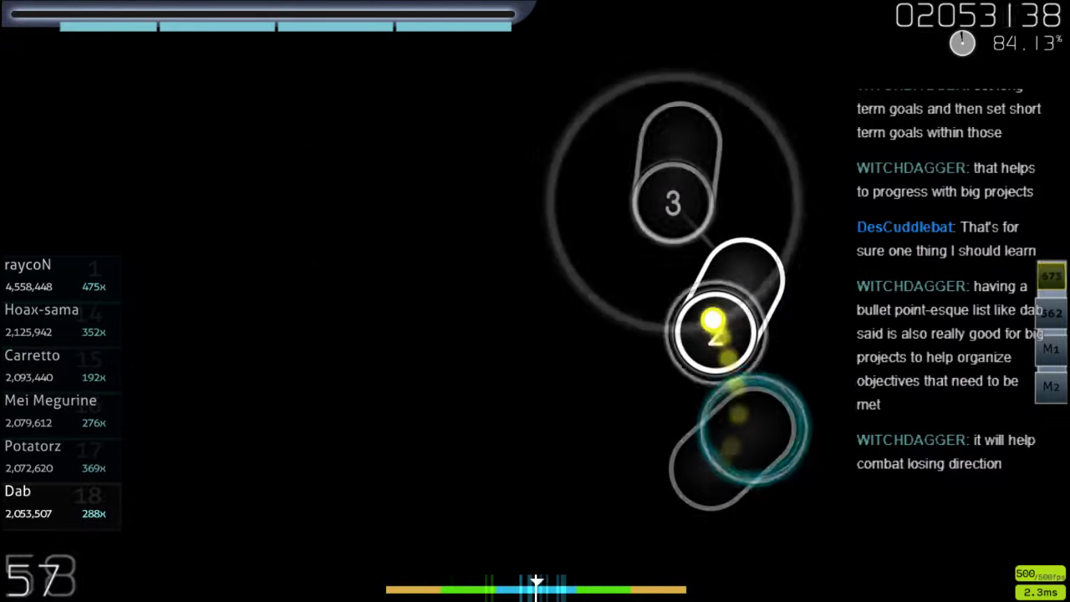
{"action": "key", "text": "x"}
{"action": "key", "text": "z"}
Keep hitting sliders and circles to grow the combo past 100x
{"action": "key", "text": "z"}
{"action": "key", "text": "x"}
{"action": "key", "text": "z"}
{"action": "key", "text": "z"}
{"action": "key", "text": "z"}
{"action": "key", "text": "z"}
{"action": "key", "text": "x"}
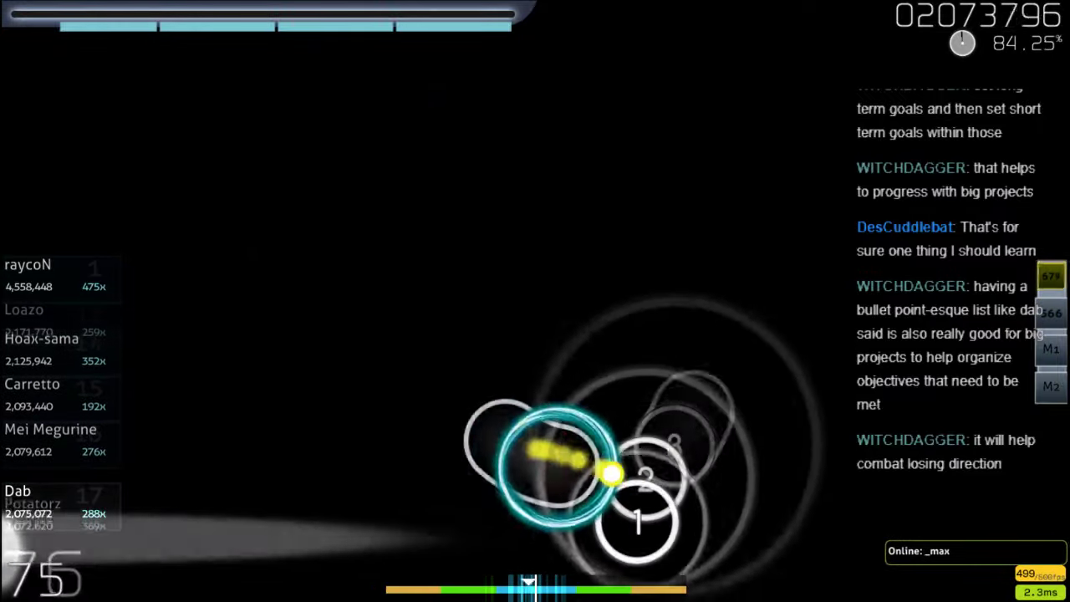
{"action": "key", "text": "z"}
{"action": "key", "text": "z"}
{"action": "key", "text": "x"}
Hit the final sliders and circles of the map
{"action": "key", "text": "z"}
{"action": "key", "text": "x"}
{"action": "key", "text": "z"}
{"action": "key", "text": "x"}
{"action": "key", "text": "z"}
{"action": "key", "text": "x"}
{"action": "key", "text": "z"}
{"action": "key", "text": "x"}
{"action": "key", "text": "z"}
{"action": "key", "text": "x"}
{"action": "key", "text": "z"}
{"action": "key", "text": "z"}
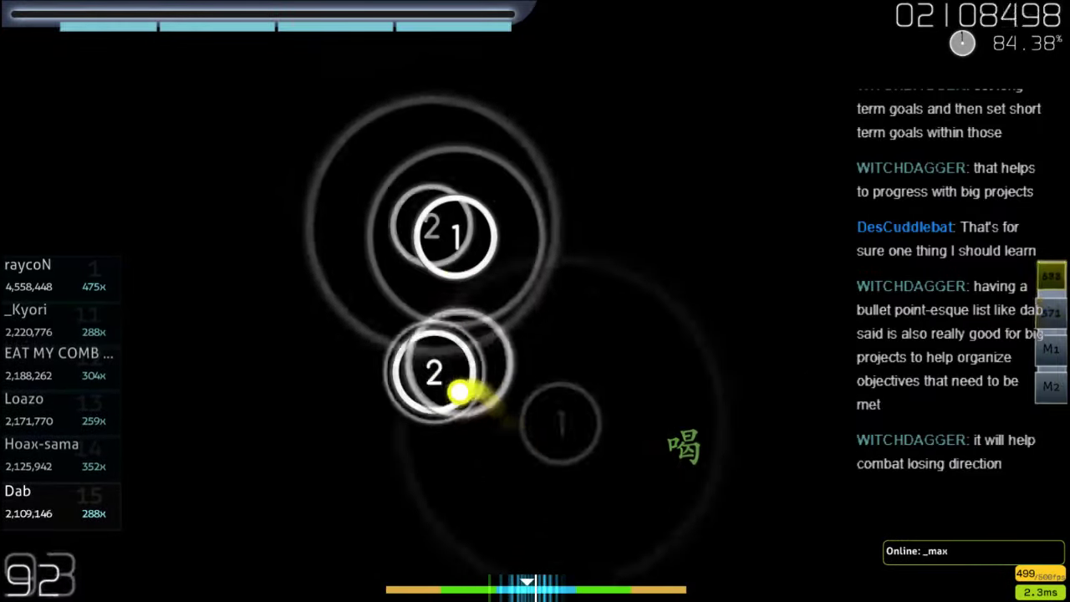
{"action": "key", "text": "x"}
{"action": "key", "text": "z"}
{"action": "key", "text": "x"}
{"action": "key", "text": "z"}
Hit the closing circles and sliders as the song nears its end
{"action": "key", "text": "z"}
{"action": "key", "text": "x"}
{"action": "key", "text": "z"}
{"action": "key", "text": "x"}
{"action": "key", "text": "z"}
{"action": "key", "text": "x"}
{"action": "key", "text": "z"}
{"action": "key", "text": "x"}
{"action": "key", "text": "z"}
{"action": "key", "text": "x"}
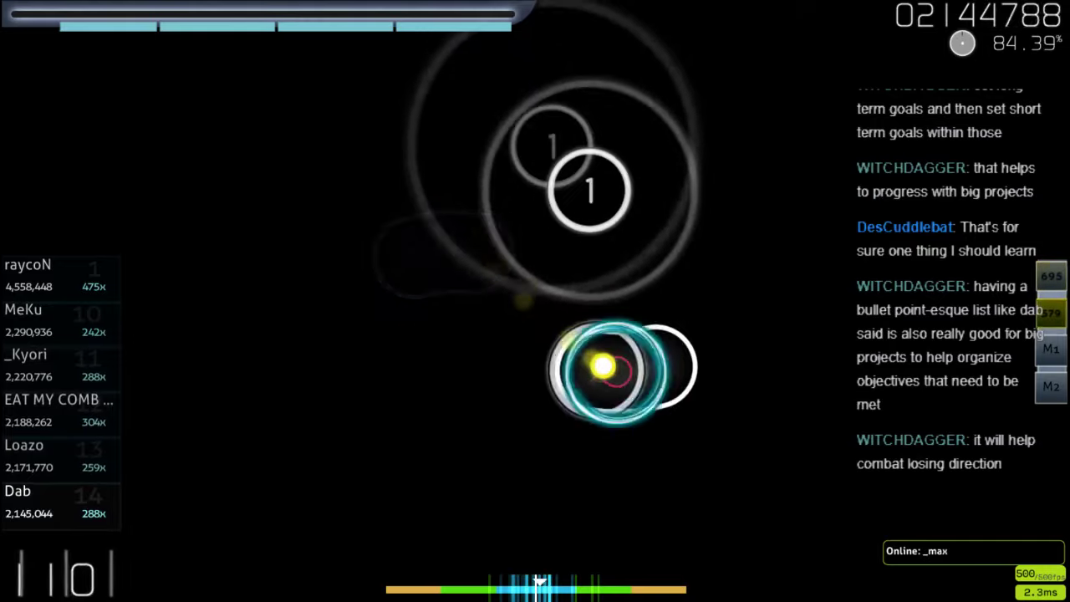
{"action": "key", "text": "z"}
{"action": "key", "text": "x"}
{"action": "key", "text": "z"}
{"action": "key", "text": "z"}
{"action": "key", "text": "x"}
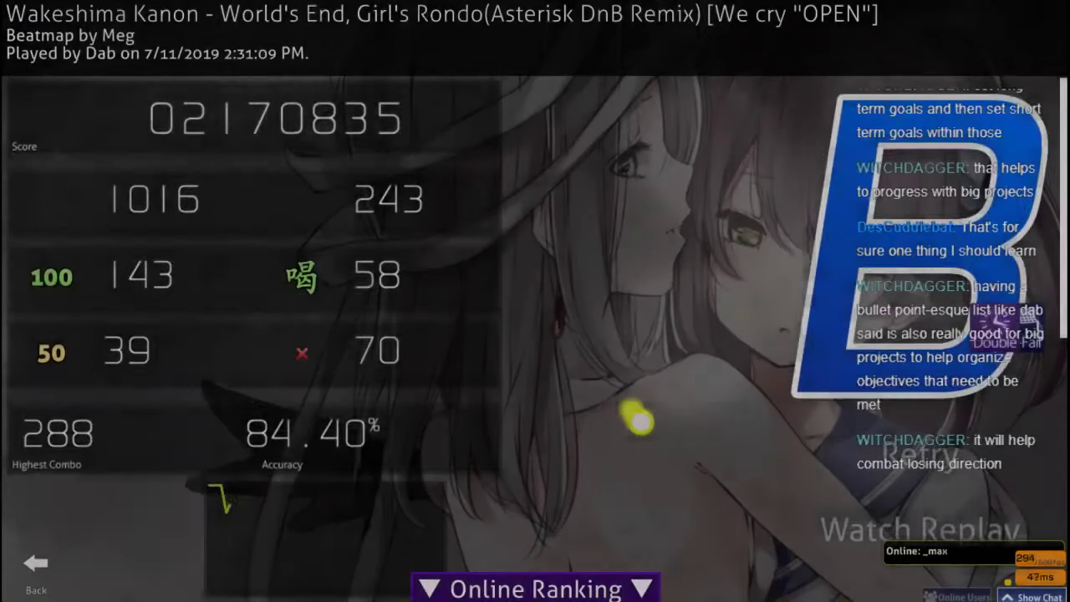
{"action": "mouse_move", "coordinate": [452, 526]}
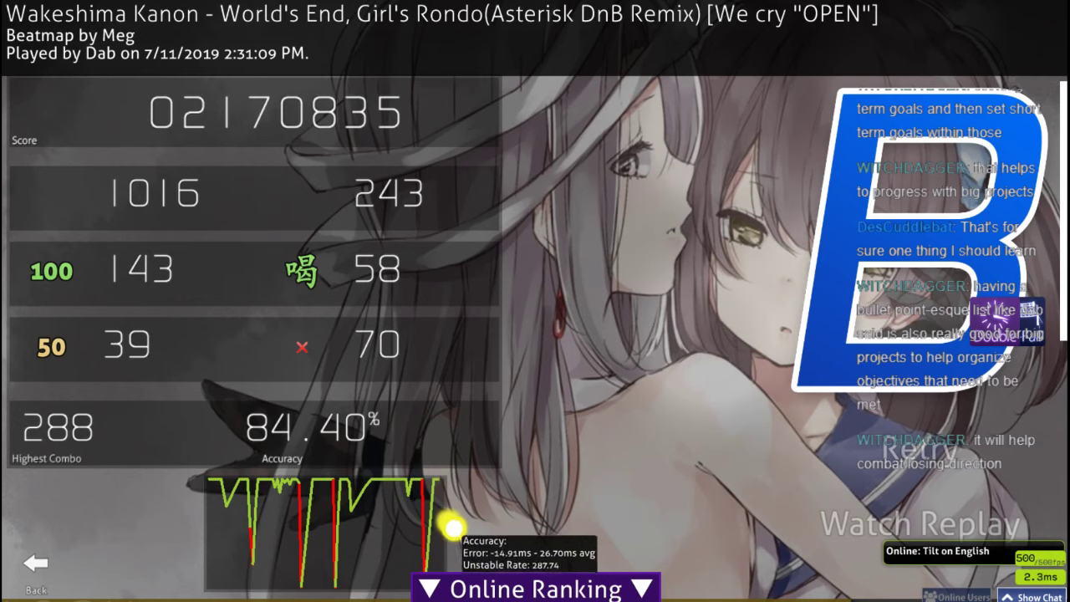
Save and upload a screenshot of the B-rank, 84.40% accuracy results screen
{"action": "key", "text": "shift+F12"}
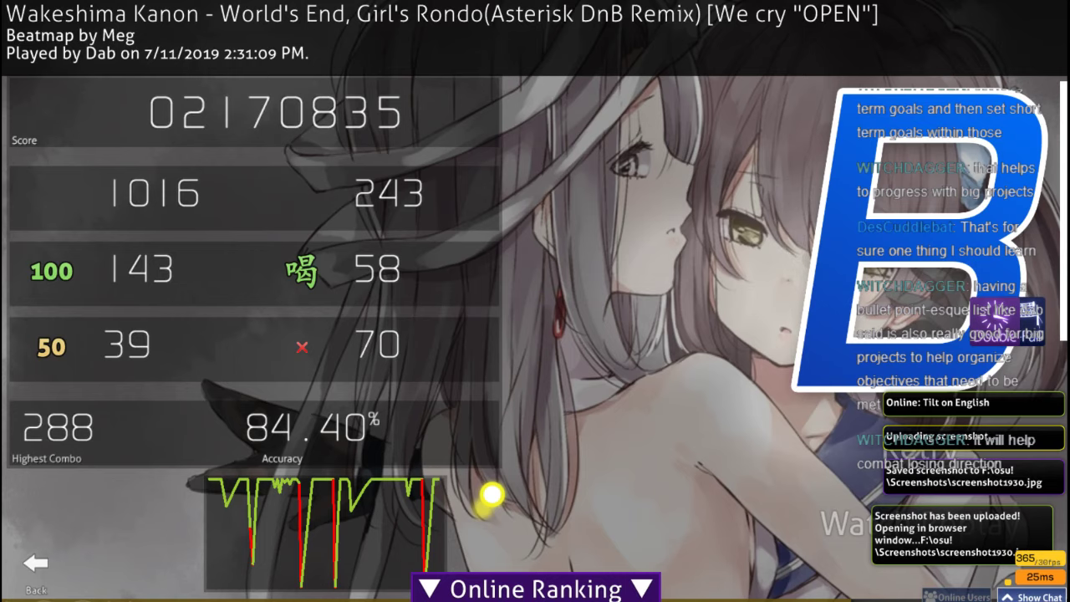
Open the chat overlay on top of the B-rank results screen
{"action": "key", "text": "F8"}
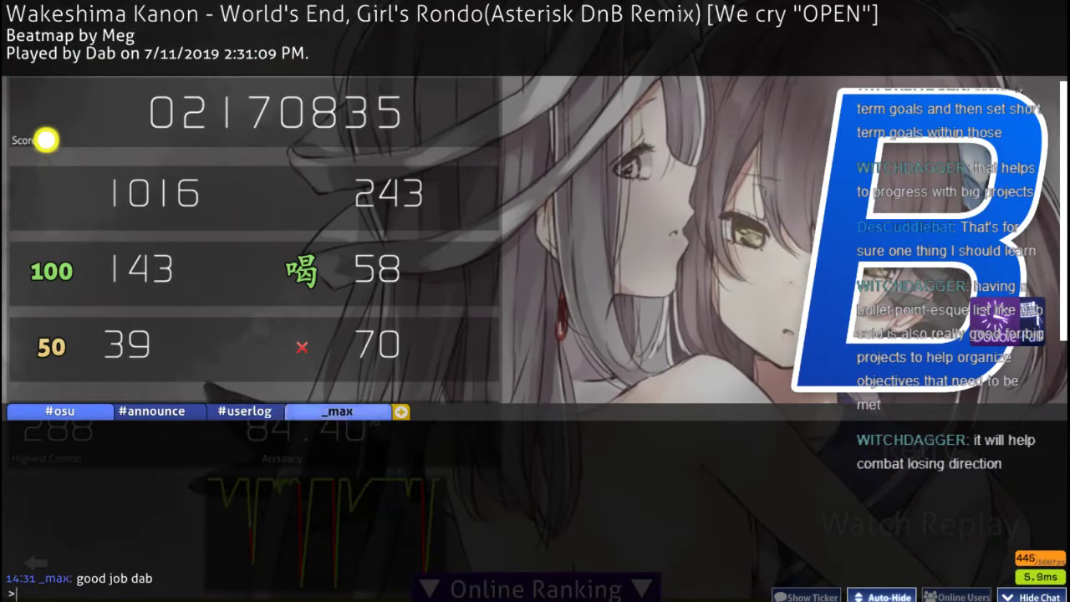